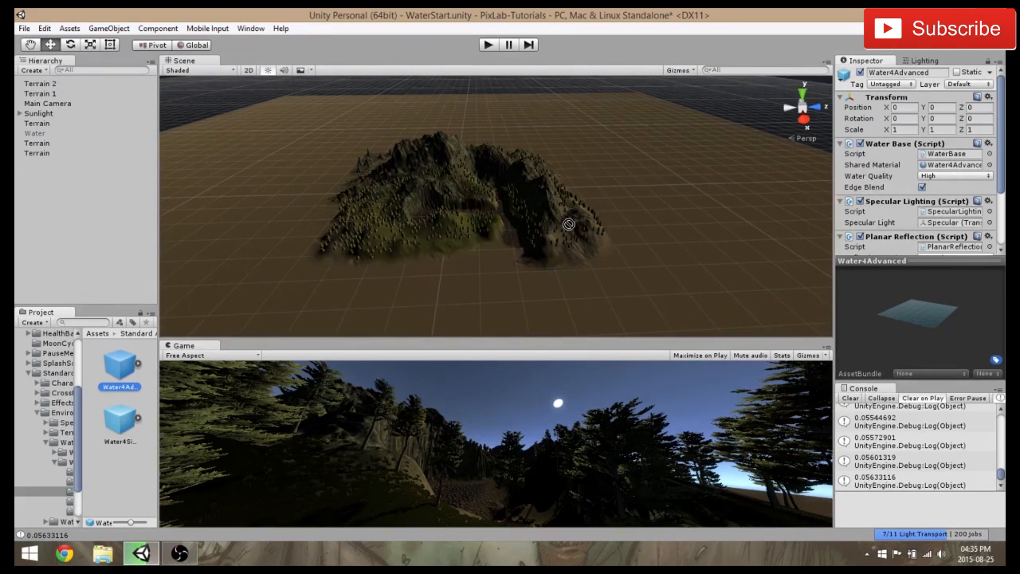
# Add the Water4Advanced prefab to the scene and widen the asset pane to show both water prefabs side by side
pyautogui.moveTo(568, 224); pyautogui.dragTo(550, 220)
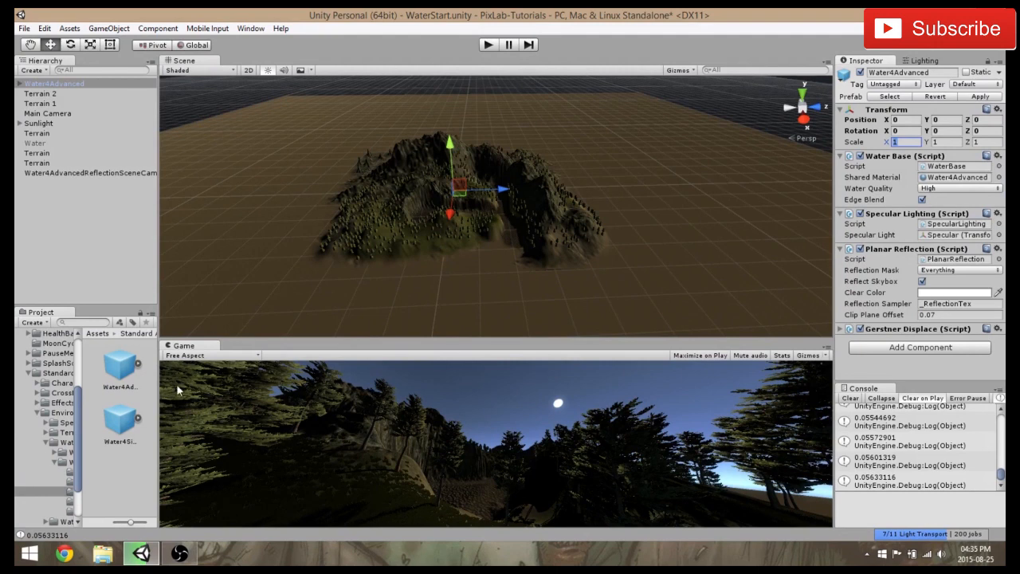
pyautogui.moveTo(158, 386); pyautogui.dragTo(217, 387)
pyautogui.click(120, 383)
pyautogui.click(158, 374)
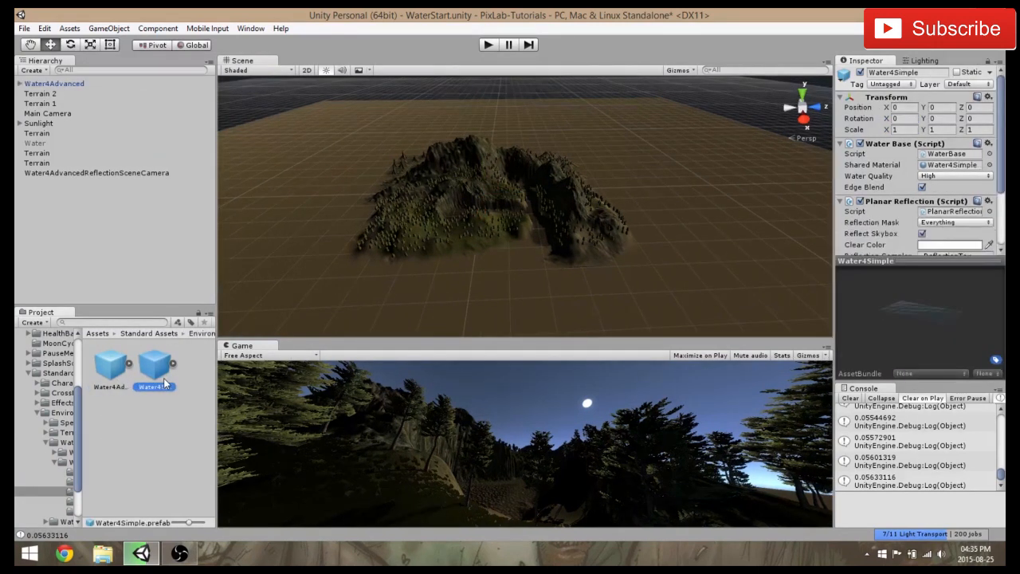
# Set the X scale of the Water4Advanced object to 50
pyautogui.click(62, 83)
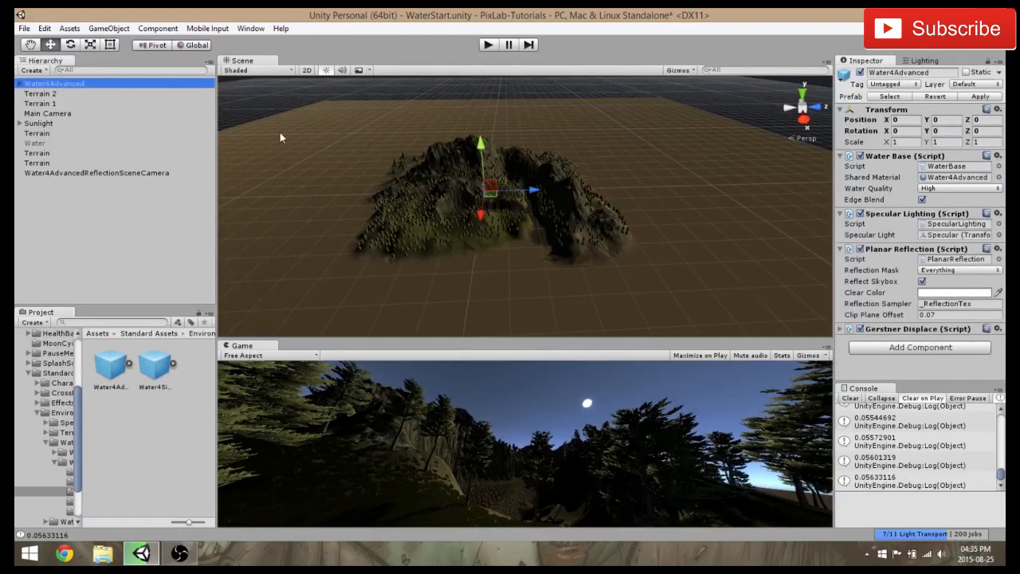
pyautogui.click(903, 119)
pyautogui.click(904, 141)
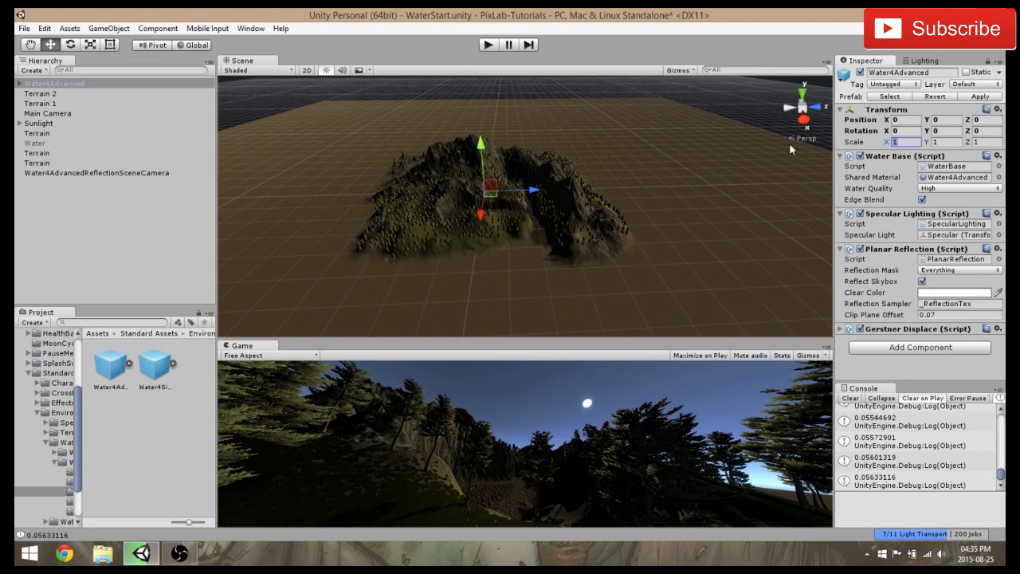
pyautogui.write('40')
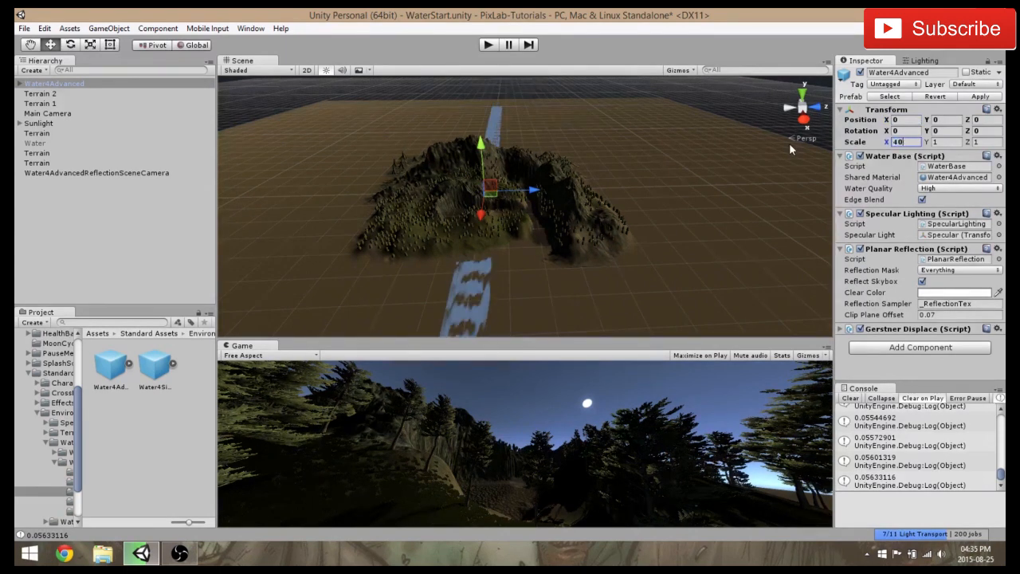
pyautogui.press('BackSpace')
pyautogui.press('BackSpace')
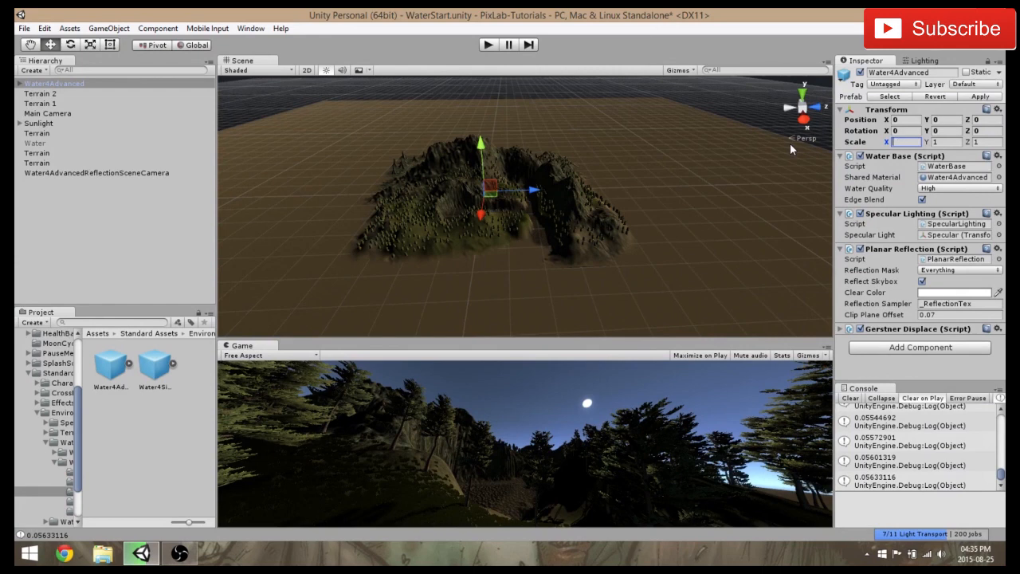
pyautogui.write('50')
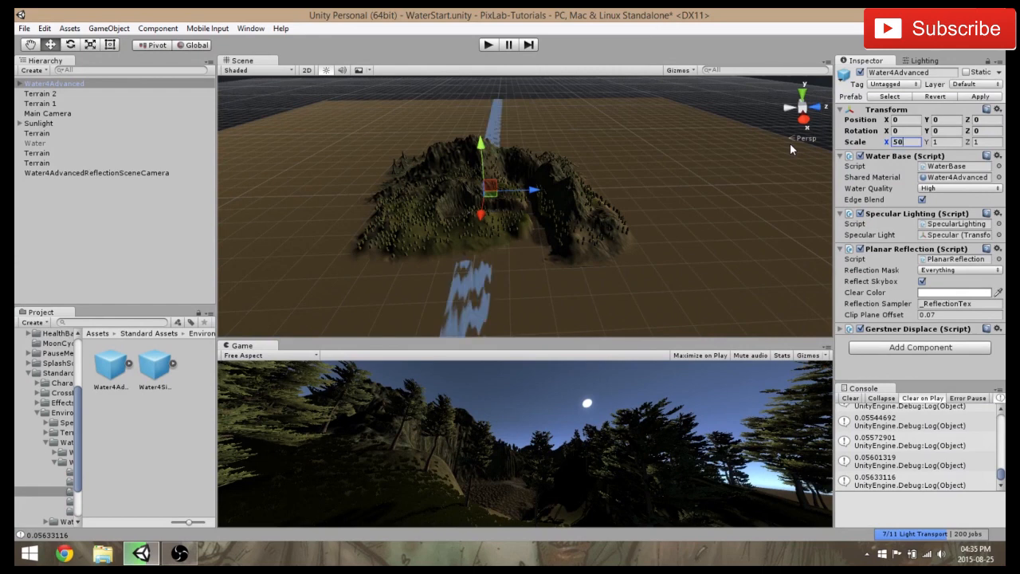
# Set the Z scale of the Water4Advanced object to 40 so it covers the terrain
pyautogui.press('Tab')
pyautogui.press('Tab')
pyautogui.write('50')
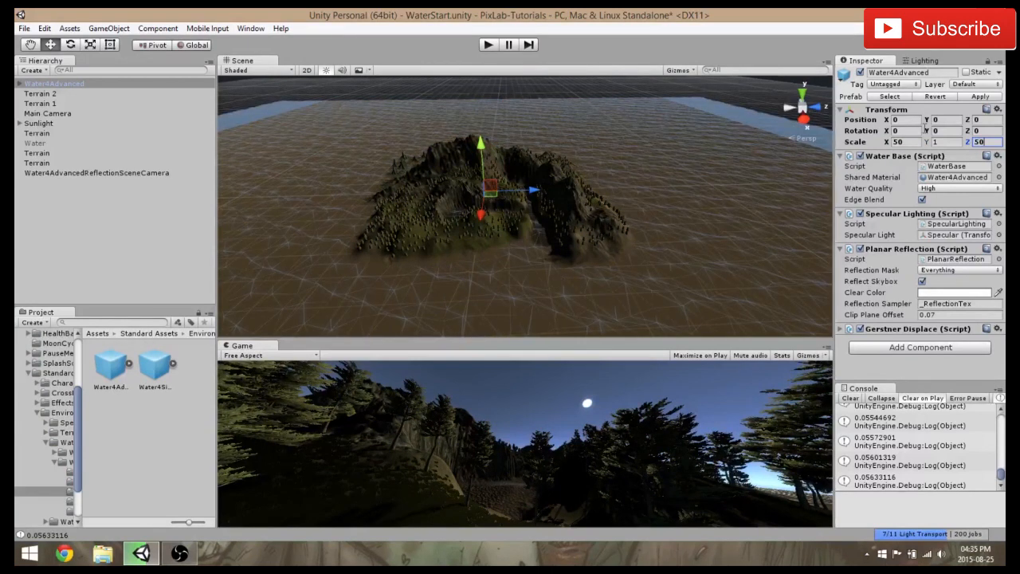
pyautogui.moveTo(994, 145); pyautogui.dragTo(960, 143)
pyautogui.write('40')
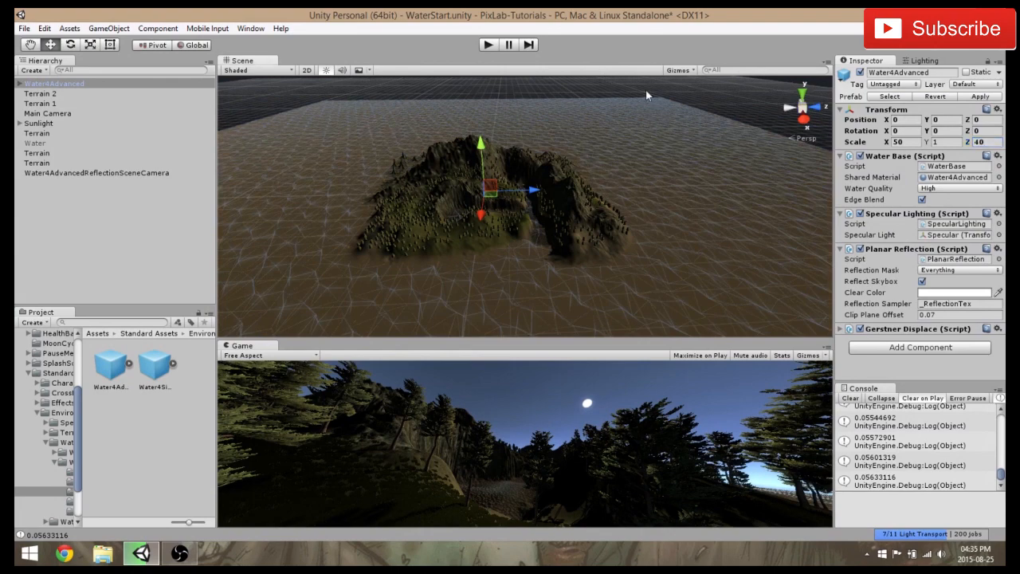
# Raise the Water4Advanced object to a Y position of 5, above the flat ground around the island
pyautogui.keyDown('alt'); pyautogui.moveTo(645, 89); pyautogui.dragTo(592, 195); pyautogui.keyUp('alt')
pyautogui.scroll(3, 559, 157)
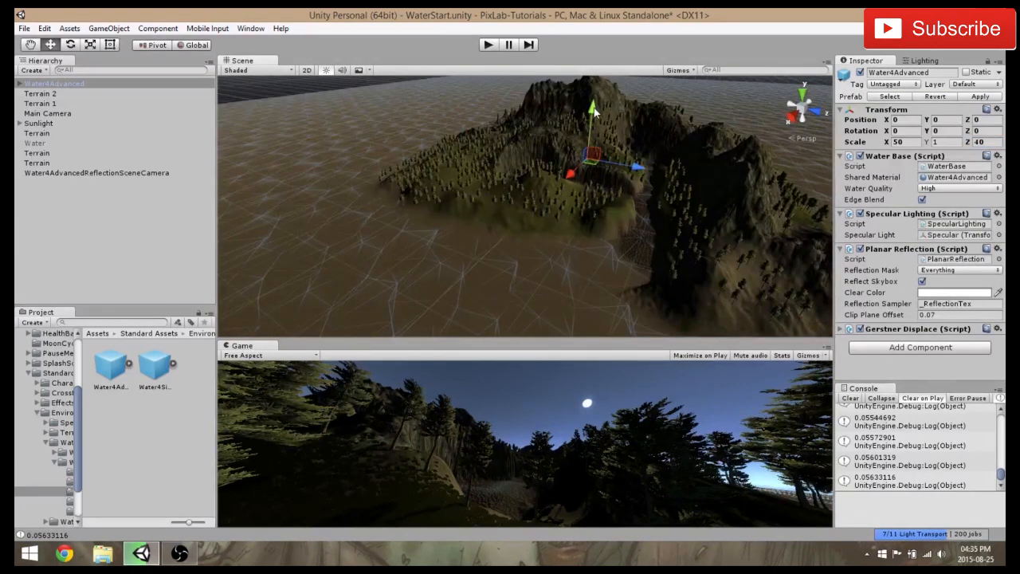
pyautogui.moveTo(593, 107); pyautogui.dragTo(592, 108)
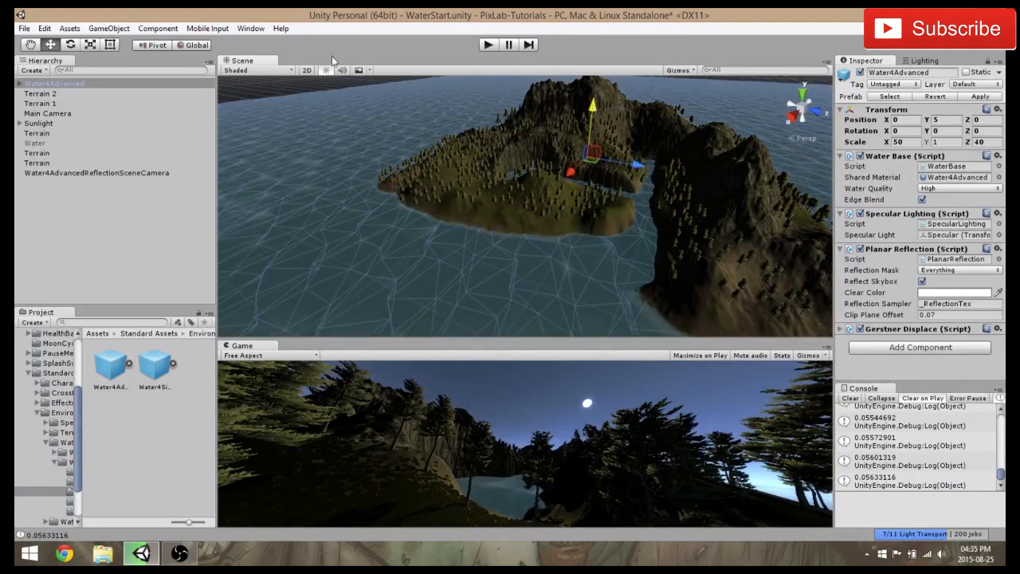
# Deselect the water and examine how it surrounds the island from near and far
pyautogui.click(291, 89)
pyautogui.moveTo(439, 175); pyautogui.dragTo(478, 170, button='middle')
pyautogui.scroll(5, 478, 170)
pyautogui.moveTo(478, 174); pyautogui.dragTo(597, 159, button='right')
pyautogui.scroll(-5, 596, 154)
pyautogui.moveTo(596, 153); pyautogui.dragTo(536, 170, button='middle')
pyautogui.moveTo(537, 170); pyautogui.dragTo(571, 201, button='right')
pyautogui.scroll(-5, 570, 200)
pyautogui.moveTo(570, 204); pyautogui.dragTo(546, 200, button='middle')
pyautogui.scroll(4, 557, 169)
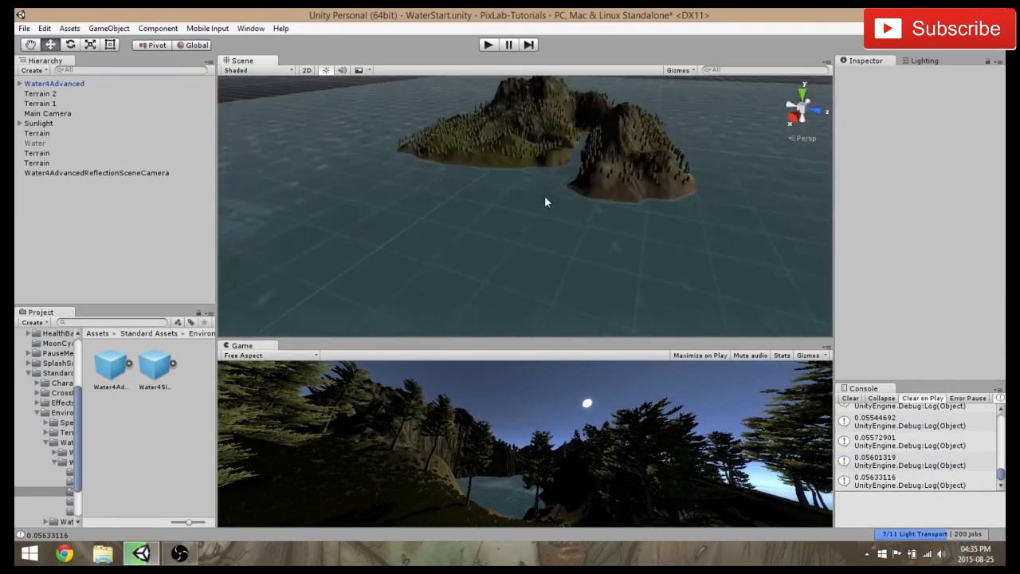
# Select the Water4Advanced object and choose High as its water quality
pyautogui.click(55, 84)
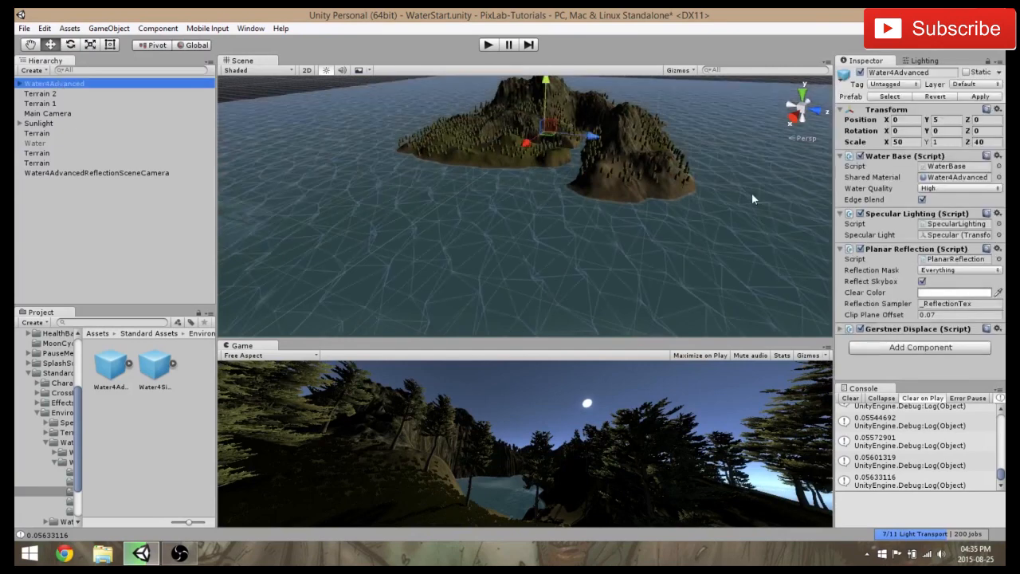
pyautogui.click(943, 190)
pyautogui.click(959, 230)
# Examine the waves and foam up close where the water meets the island's shore
pyautogui.scroll(8, 529, 222)
pyautogui.moveTo(529, 221); pyautogui.dragTo(643, 253, button='middle')
pyautogui.scroll(4, 658, 191)
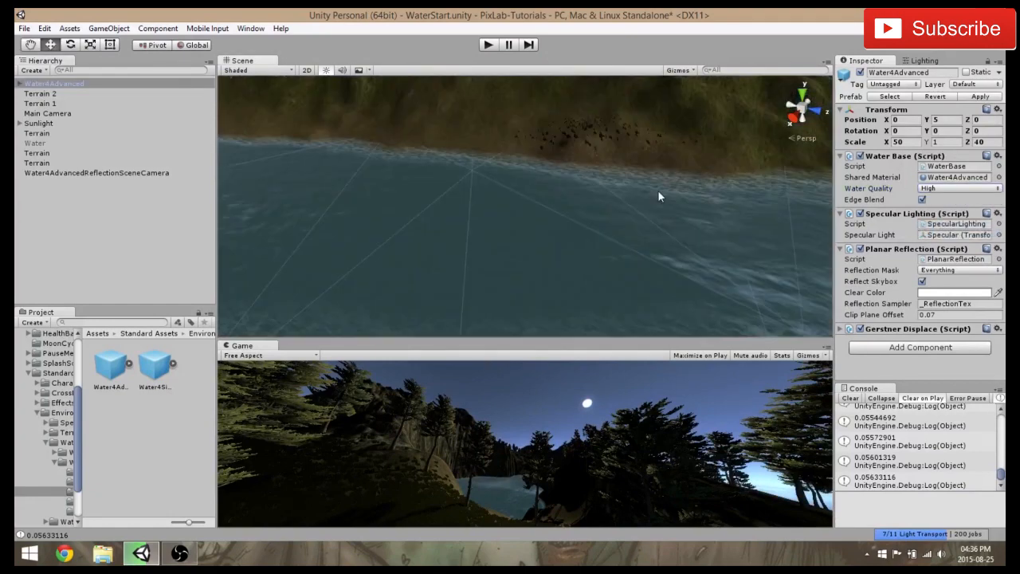
pyautogui.scroll(2, 658, 188)
pyautogui.scroll(-3, 656, 182)
pyautogui.moveTo(643, 187); pyautogui.dragTo(592, 223, button='right')
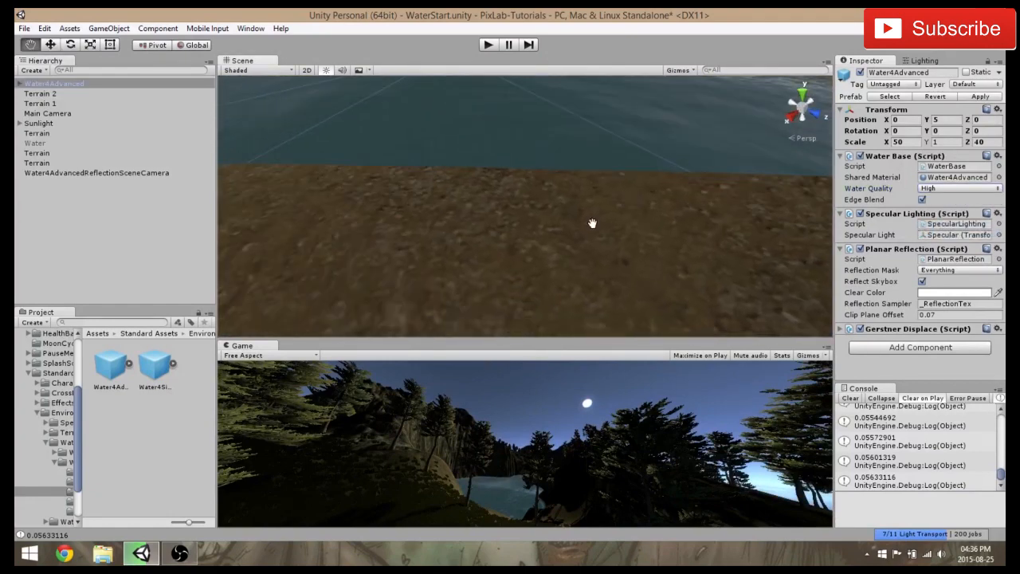
pyautogui.scroll(-3, 588, 229)
pyautogui.moveTo(587, 230); pyautogui.dragTo(481, 212, button='middle')
pyautogui.moveTo(481, 211); pyautogui.dragTo(491, 177, button='right')
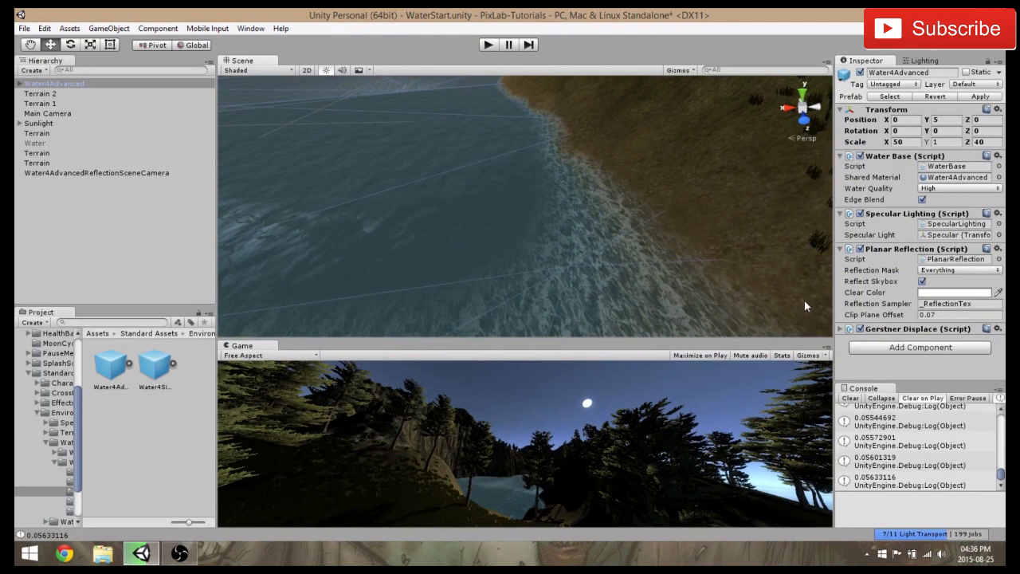
# Set the alpha of the Planar Reflection clear color to 255, keeping the color white
pyautogui.click(961, 294)
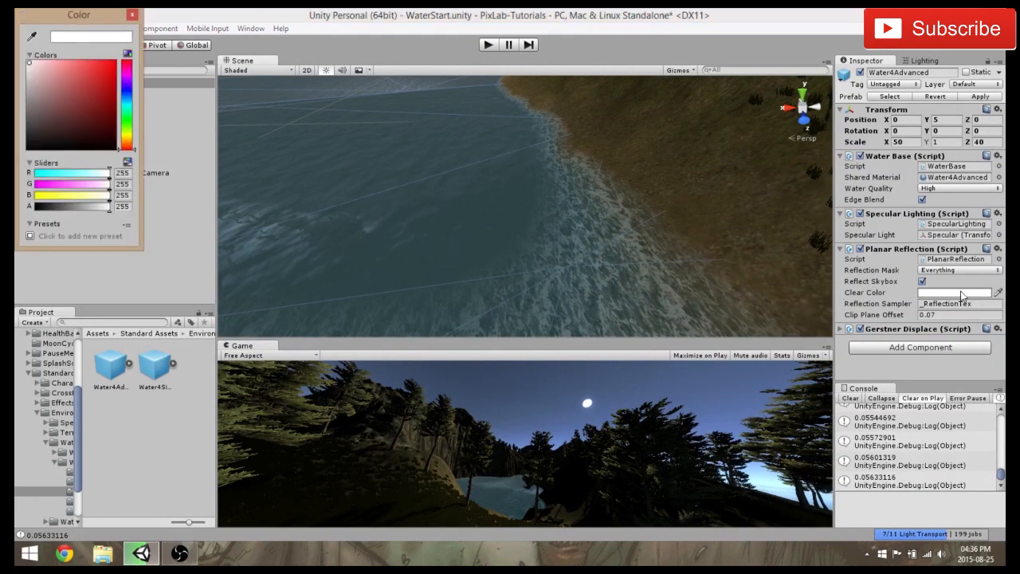
pyautogui.moveTo(110, 206)
pyautogui.mouseDown()
pyautogui.moveTo(85, 206)
pyautogui.moveTo(111, 208)
pyautogui.mouseUp()
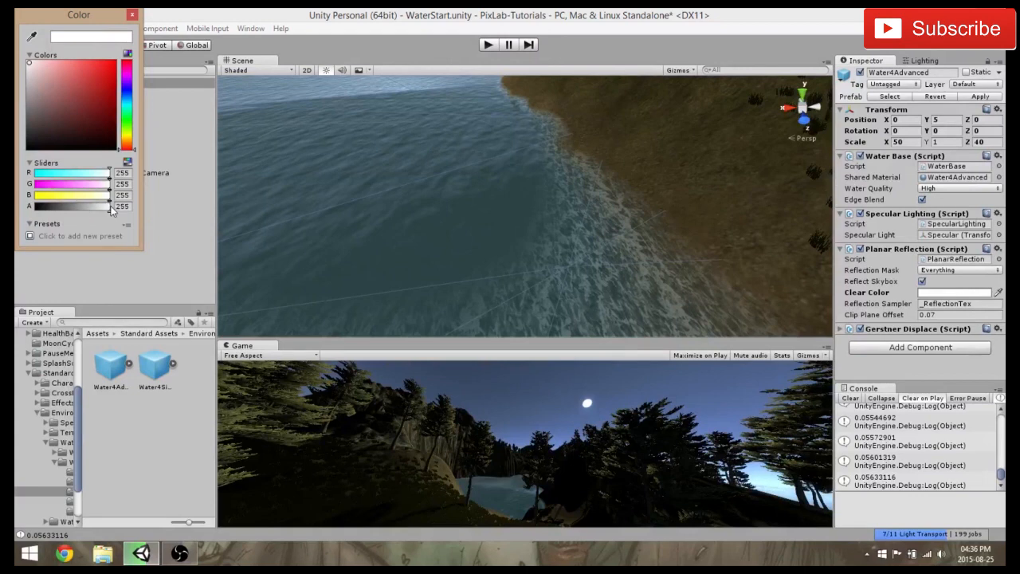
pyautogui.click(132, 14)
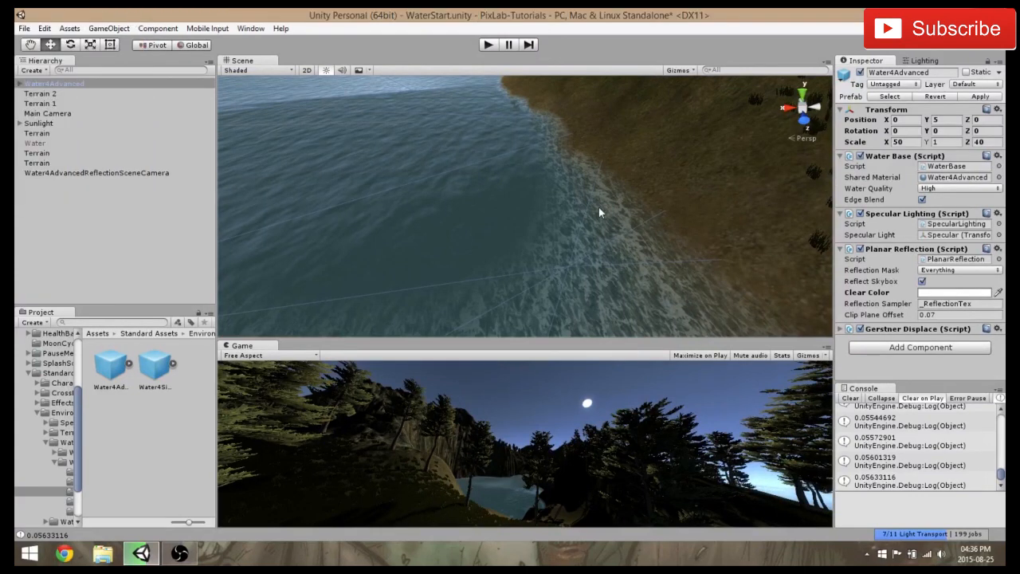
# Try Medium water quality on Water4Advanced and look over the sea and shoreline
pyautogui.click(945, 189)
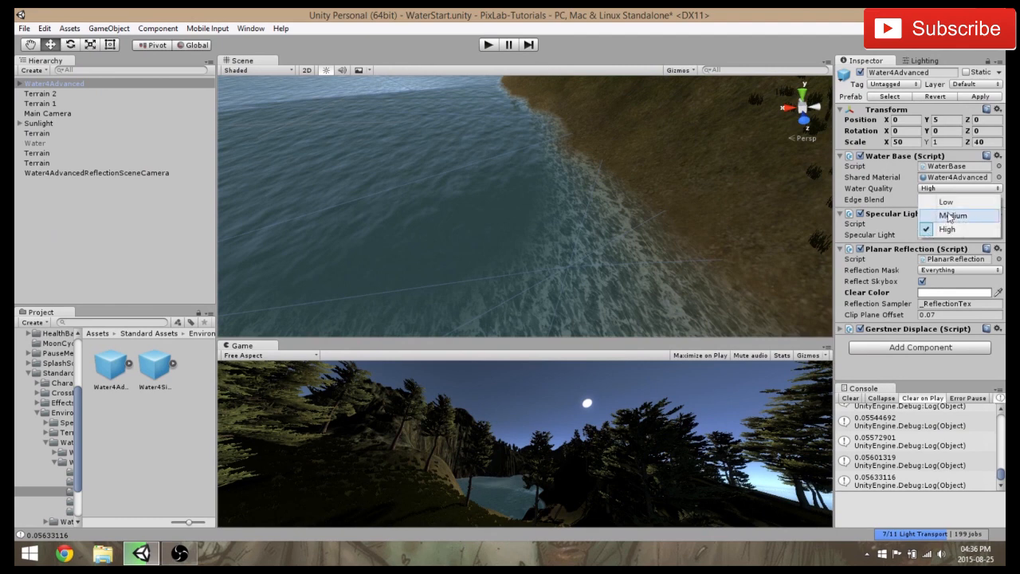
pyautogui.click(952, 216)
pyautogui.moveTo(660, 257); pyautogui.dragTo(440, 187, button='right')
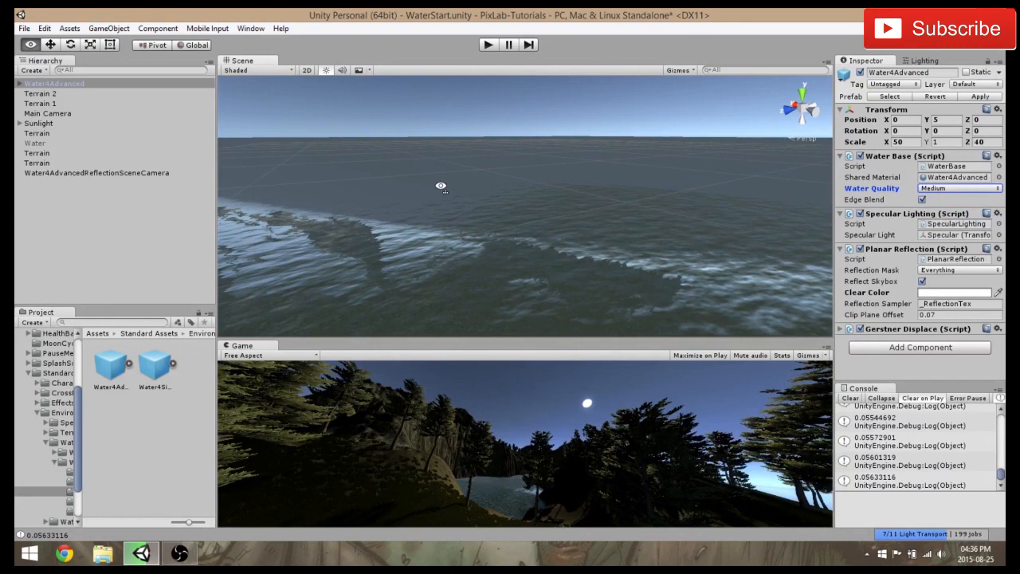
pyautogui.moveTo(440, 186); pyautogui.dragTo(605, 191, button='right')
# Try Low water quality on Water4Advanced and look at the sun's reflection on the surface
pyautogui.click(974, 189)
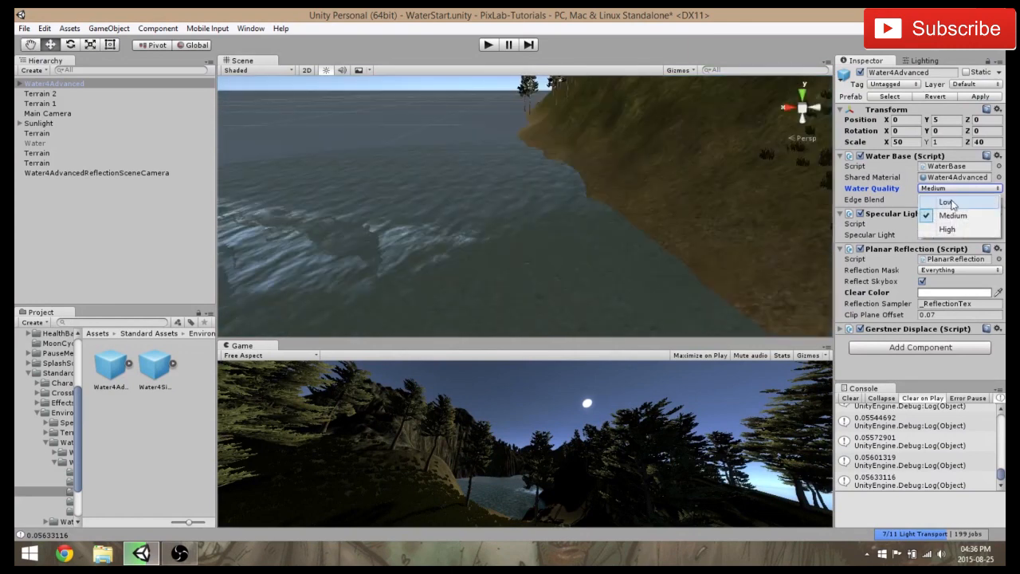
pyautogui.click(954, 201)
pyautogui.moveTo(743, 215); pyautogui.dragTo(797, 220, button='right')
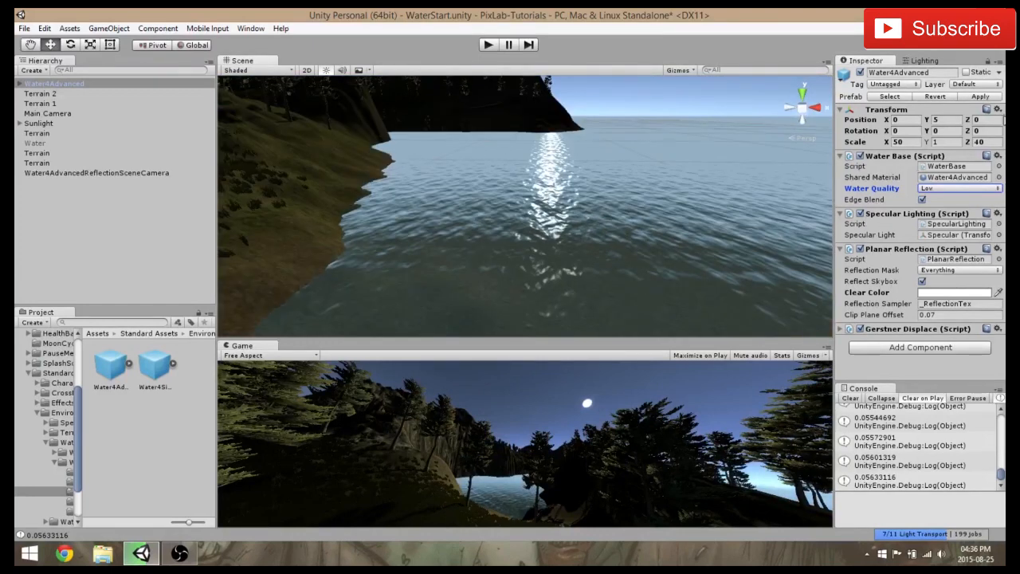
# Set the water quality of Water4Advanced back to High and frame the water object in the scene
pyautogui.click(931, 189)
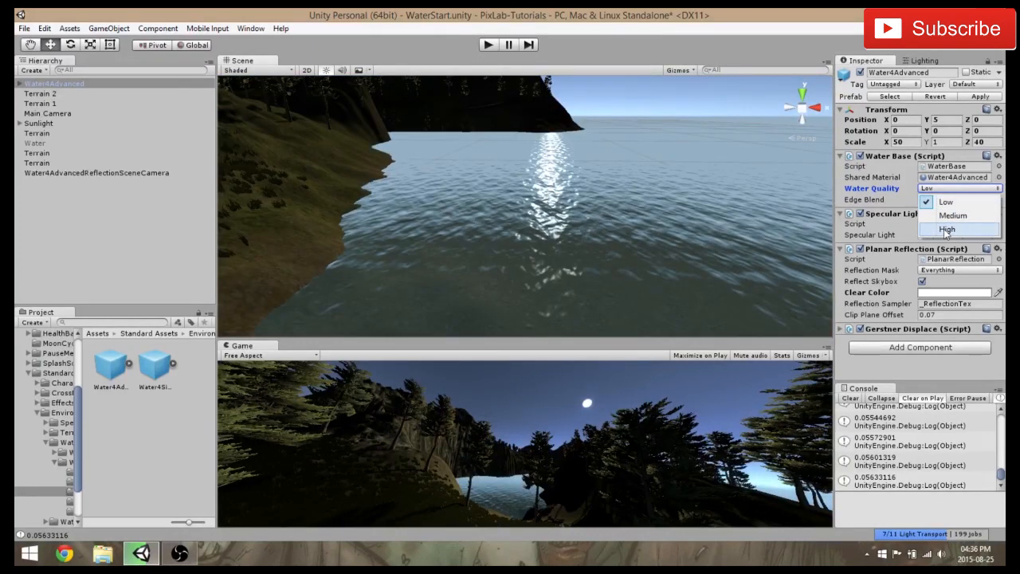
pyautogui.click(932, 231)
pyautogui.moveTo(580, 188); pyautogui.dragTo(380, 188, button='right')
pyautogui.press('f')
# Examine the high-quality water around the whole island and along its wooded coast
pyautogui.scroll(3, 640, 256)
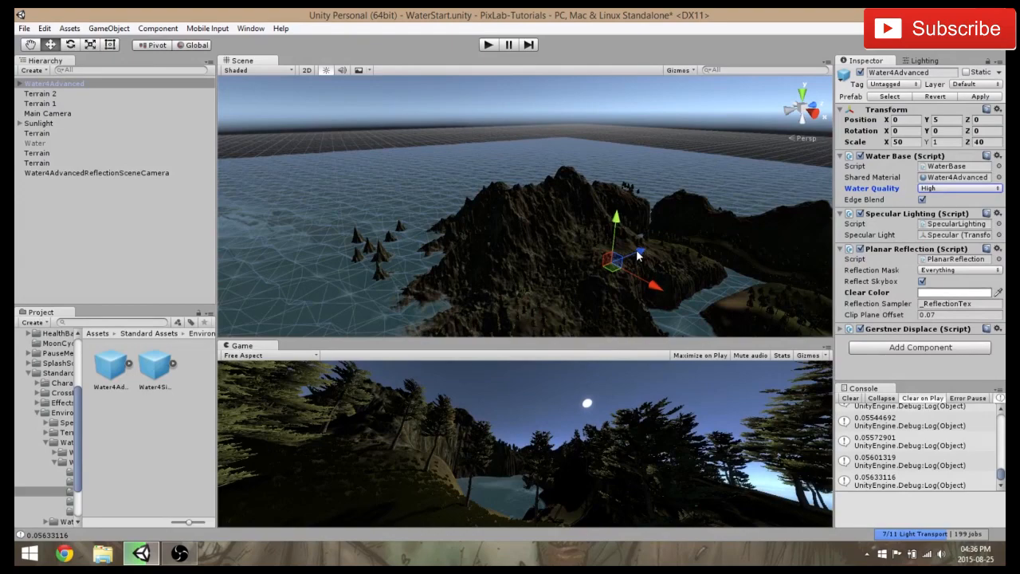
pyautogui.keyDown('alt'); pyautogui.moveTo(637, 255); pyautogui.dragTo(569, 194); pyautogui.keyUp('alt')
pyautogui.scroll(-4, 468, 208)
pyautogui.scroll(3, 569, 195)
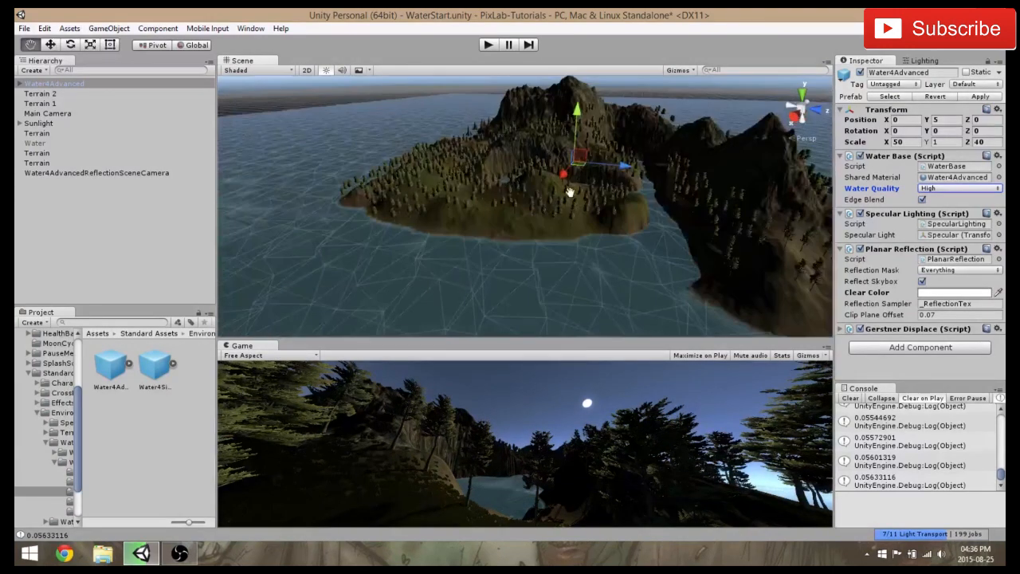
pyautogui.scroll(3, 612, 193)
pyautogui.scroll(4, 614, 195)
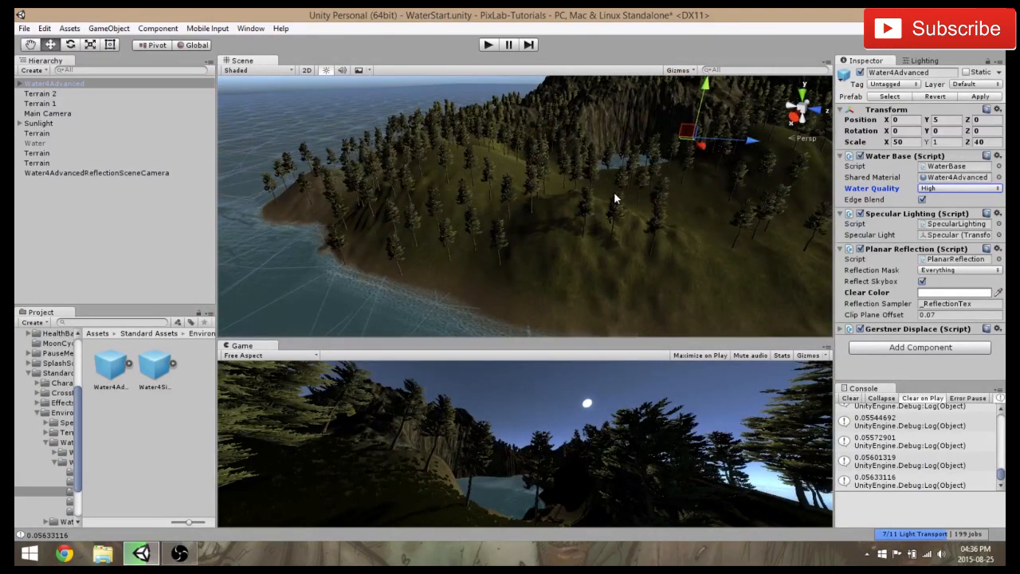
pyautogui.keyDown('alt'); pyautogui.moveTo(614, 191); pyautogui.dragTo(510, 76); pyautogui.keyUp('alt')
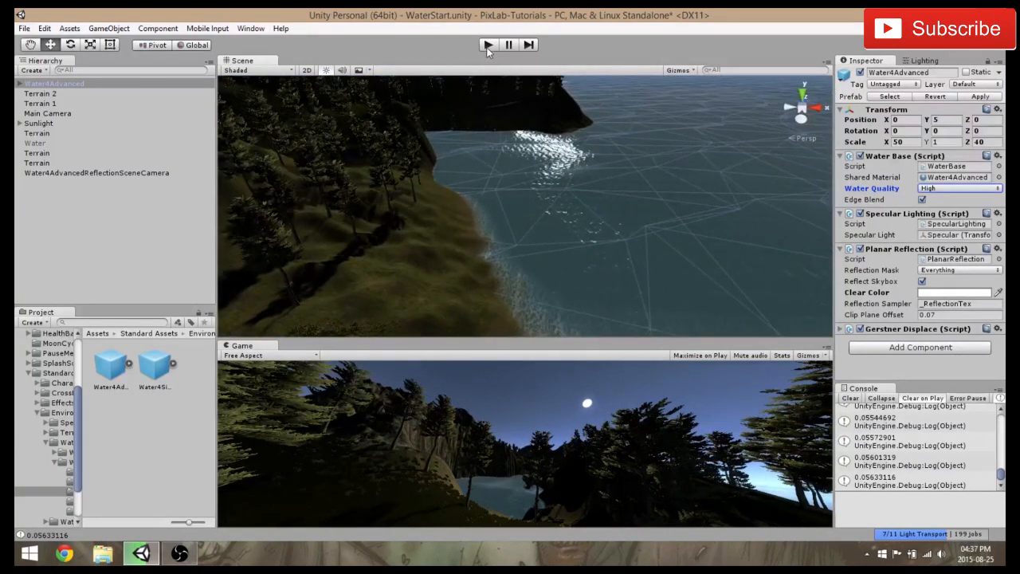
# Run the scene and examine the moving water, its sun reflections and the foam along the shoreline
pyautogui.click(488, 46)
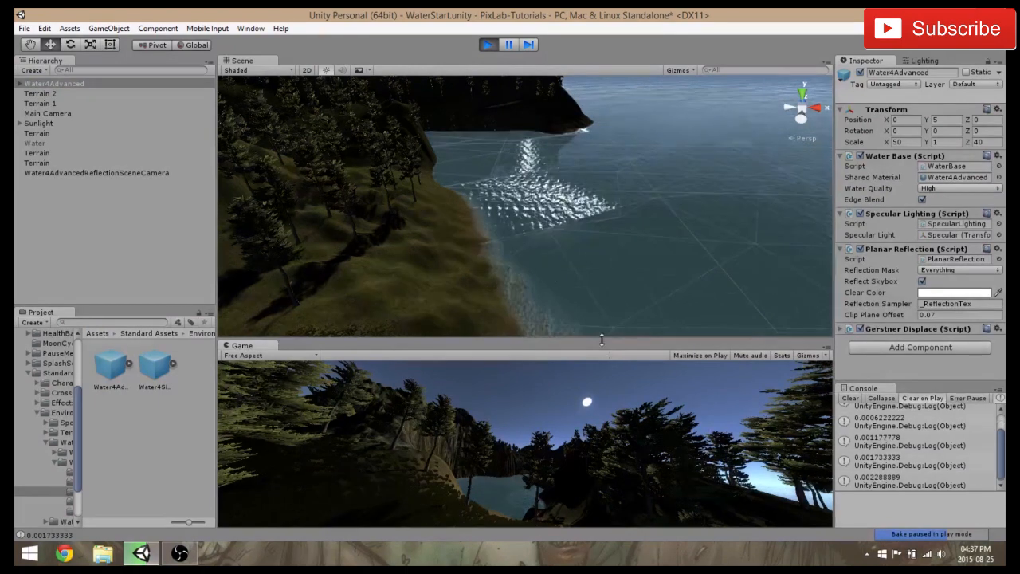
pyautogui.moveTo(598, 217); pyautogui.dragTo(584, 230, button='right')
pyautogui.moveTo(584, 230); pyautogui.dragTo(473, 258, button='middle')
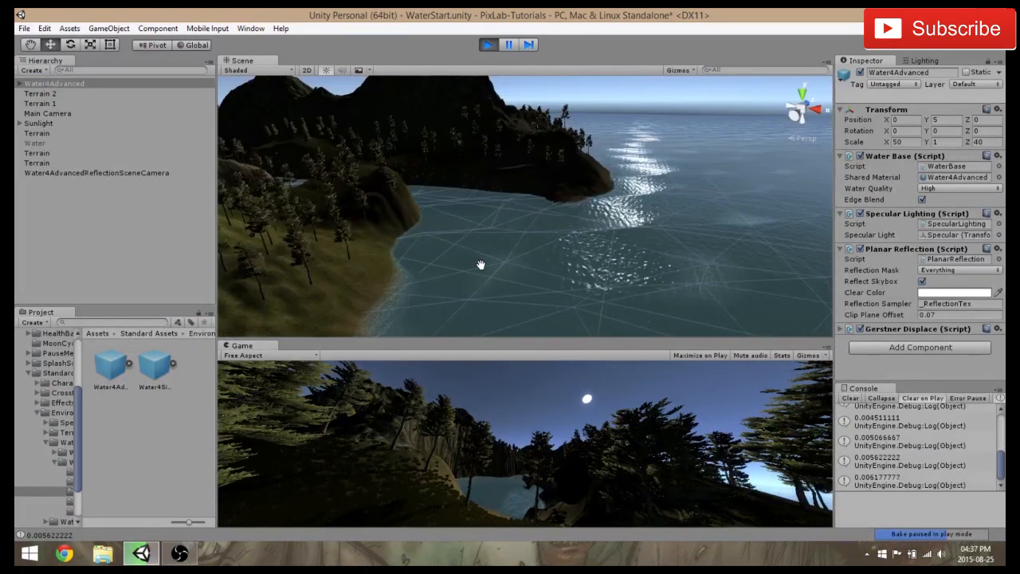
pyautogui.scroll(-5, 481, 263)
pyautogui.click(617, 86)
pyautogui.scroll(4, 623, 154)
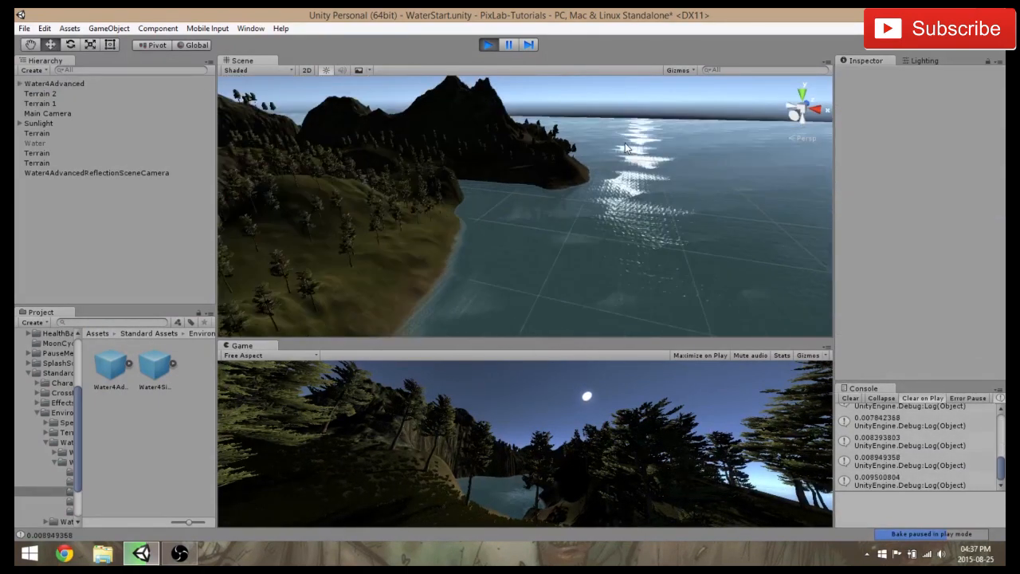
pyautogui.scroll(2, 621, 161)
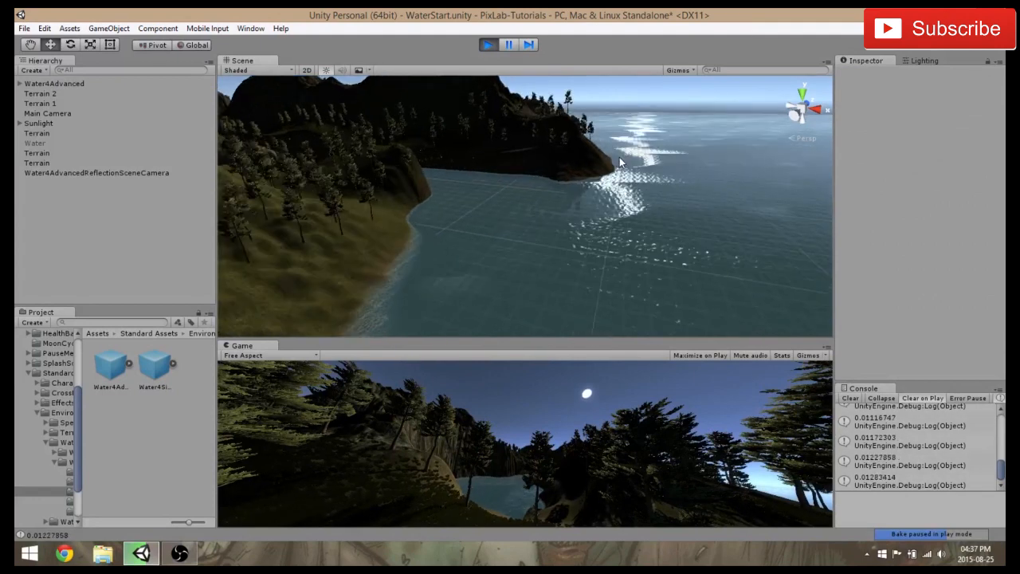
pyautogui.scroll(2, 641, 180)
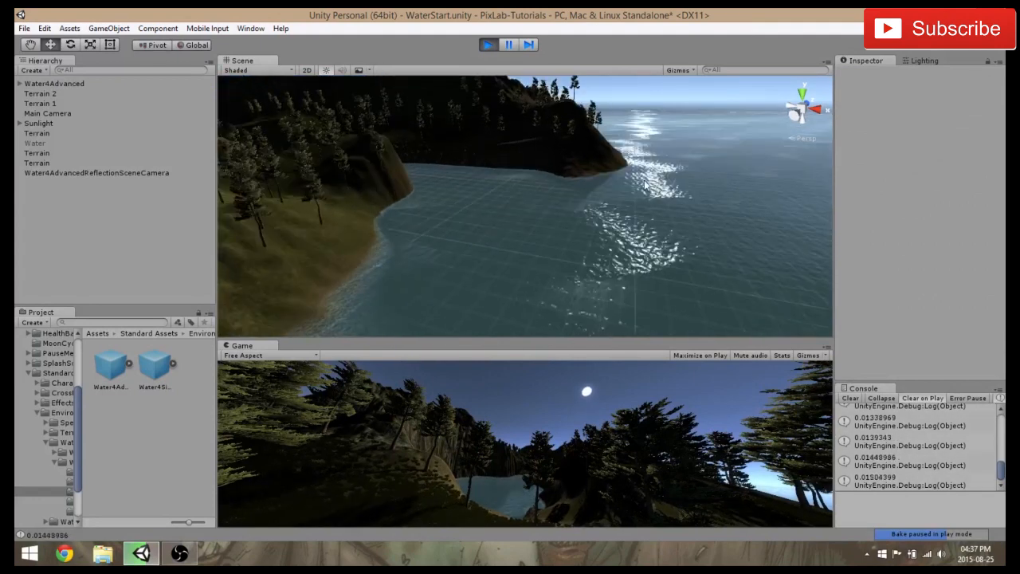
pyautogui.moveTo(645, 180); pyautogui.dragTo(457, 207, button='right')
pyautogui.scroll(3, 460, 212)
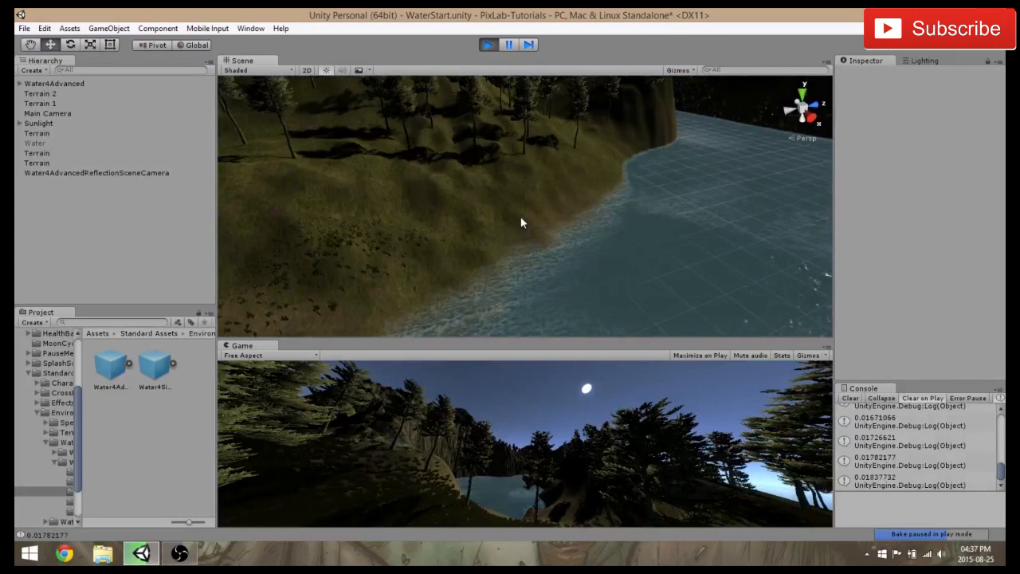
pyautogui.moveTo(520, 222)
pyautogui.mouseDown(button='middle')
pyautogui.moveTo(462, 191)
pyautogui.moveTo(538, 230)
pyautogui.mouseUp(button='middle')
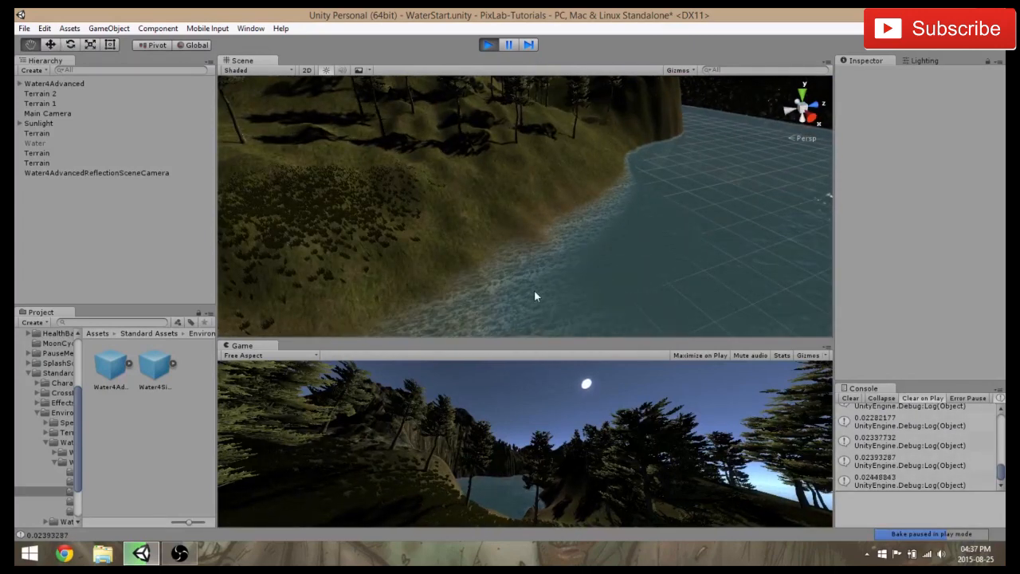
# Examine the running water along the island's wooded coast and in the inland lake below the cliffs
pyautogui.moveTo(510, 302); pyautogui.dragTo(459, 320, button='middle')
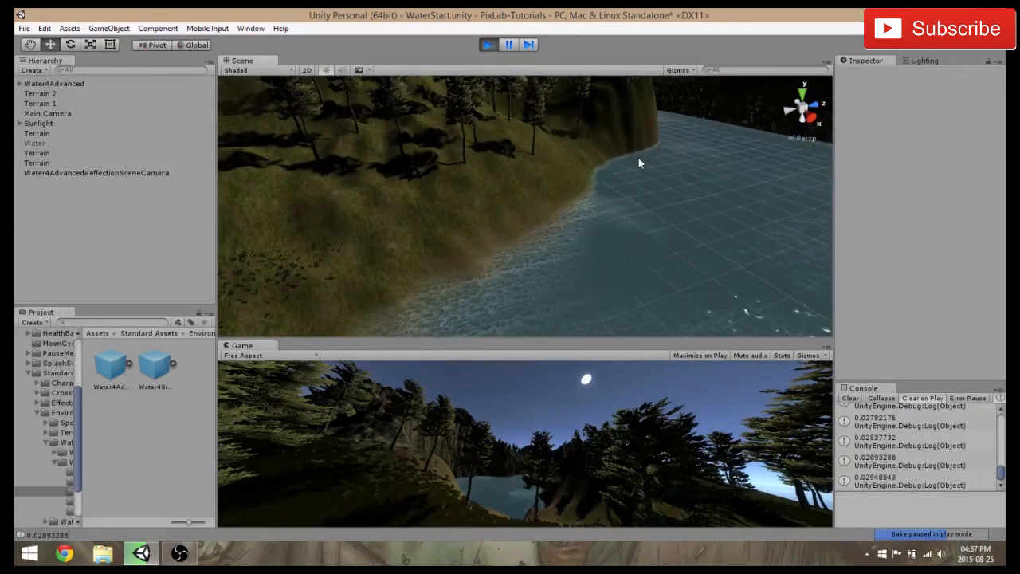
pyautogui.scroll(-1, 639, 158)
pyautogui.scroll(-1, 639, 159)
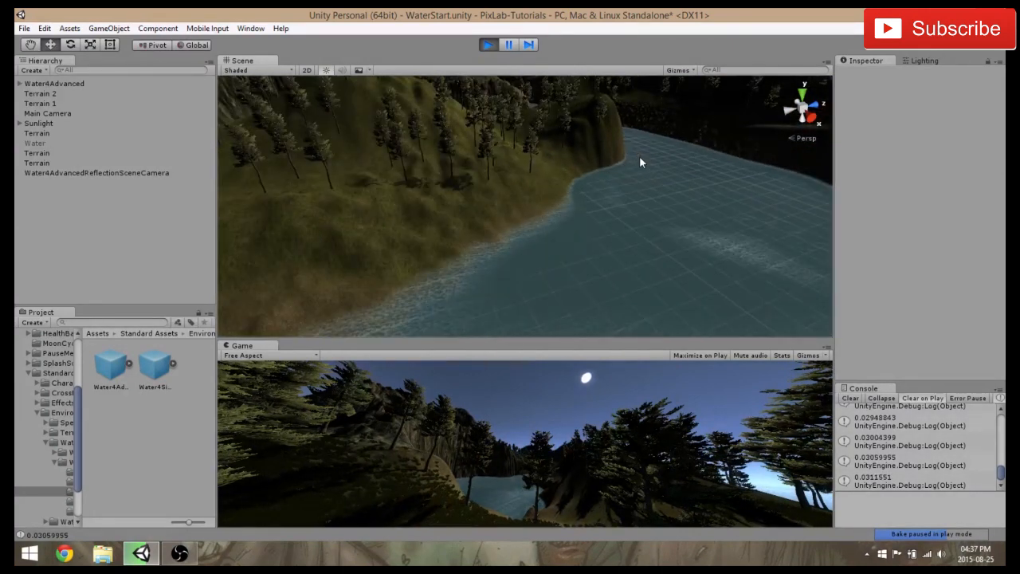
pyautogui.scroll(-3, 639, 157)
pyautogui.moveTo(470, 195); pyautogui.dragTo(571, 199, button='middle')
pyautogui.moveTo(514, 217); pyautogui.dragTo(612, 243, button='middle')
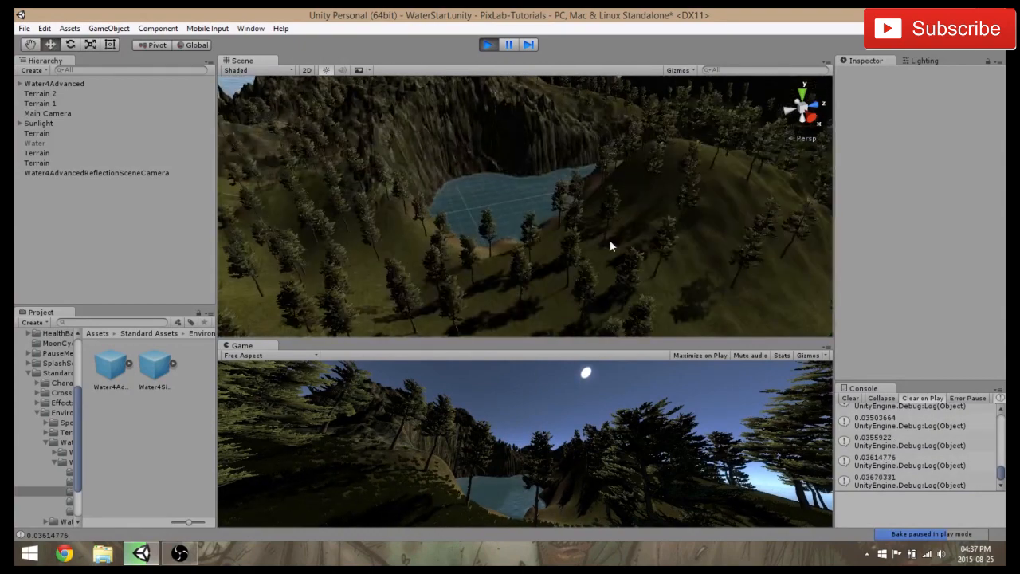
pyautogui.scroll(3, 468, 244)
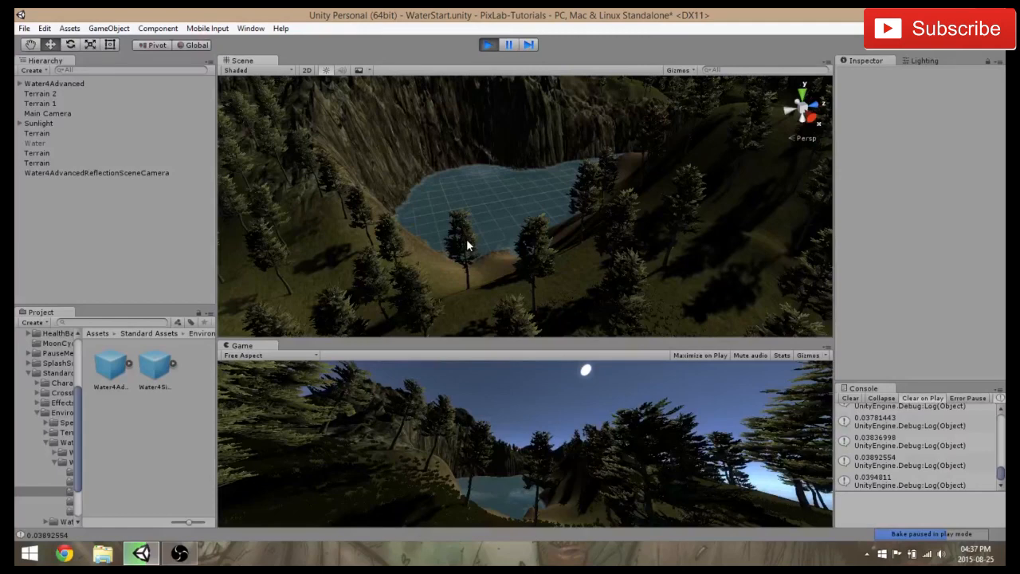
pyautogui.moveTo(467, 245); pyautogui.dragTo(605, 238, button='middle')
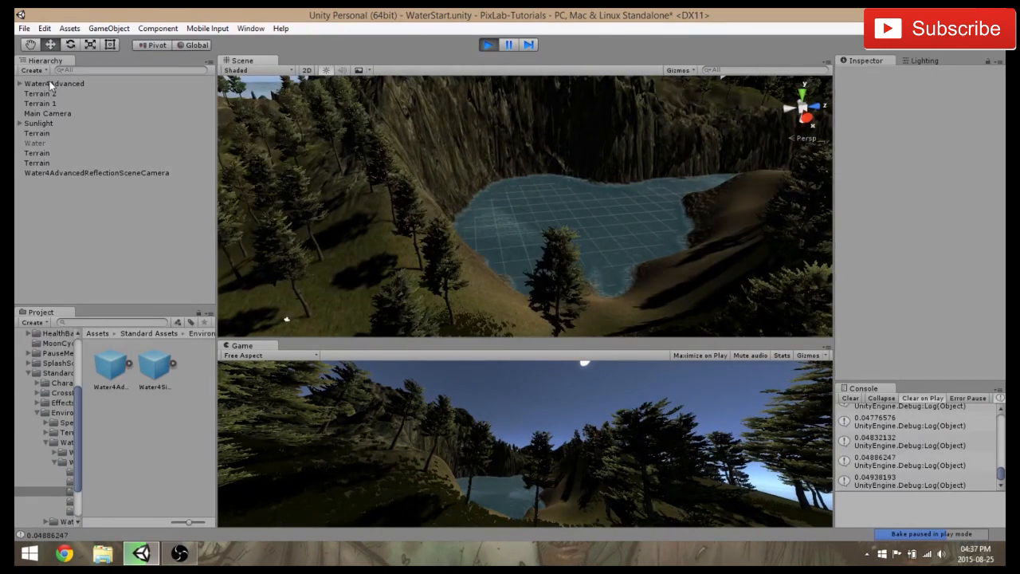
# Open the Water4Advanced material's distortion and blend parameters and widen the property area so the full values are readable
pyautogui.click(50, 82)
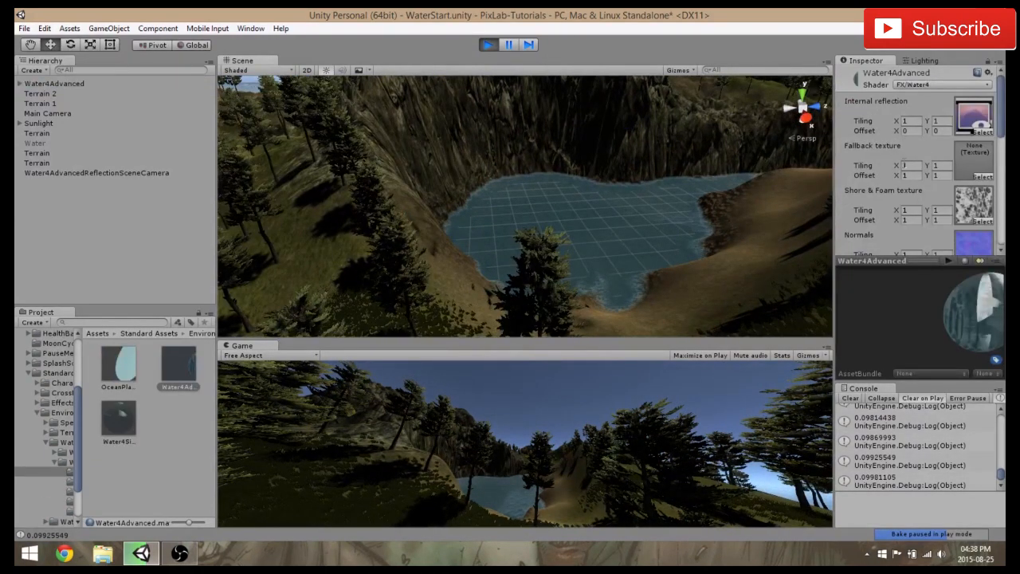
pyautogui.moveTo(1000, 113); pyautogui.dragTo(1001, 141)
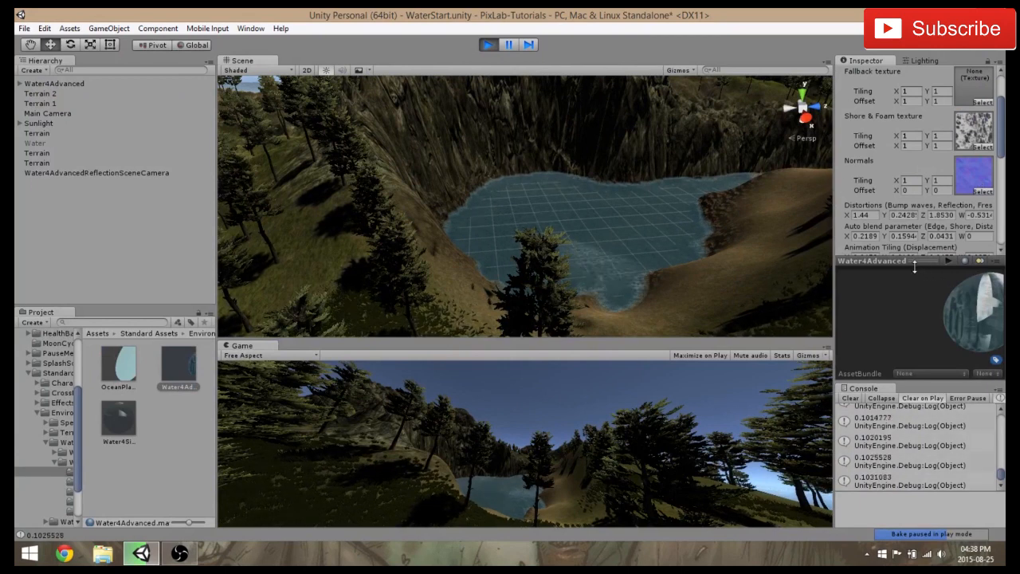
pyautogui.moveTo(1000, 155); pyautogui.dragTo(1001, 174)
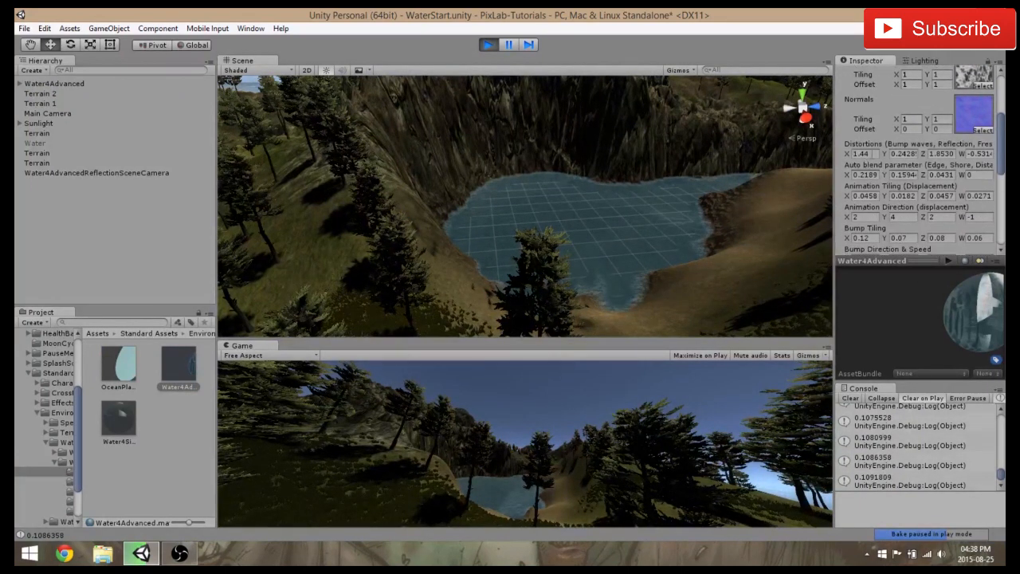
pyautogui.click(854, 153)
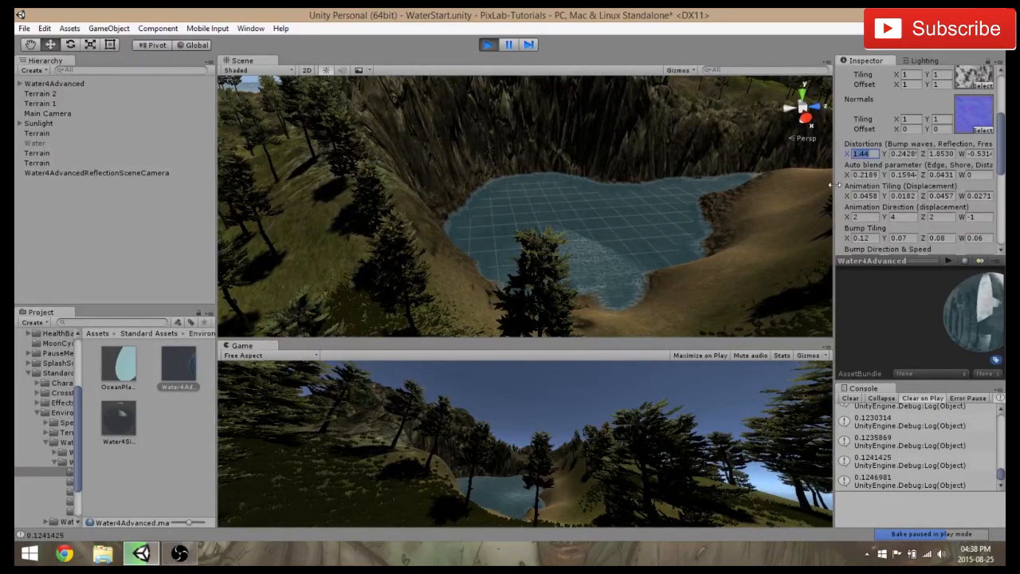
pyautogui.moveTo(769, 186); pyautogui.dragTo(755, 187)
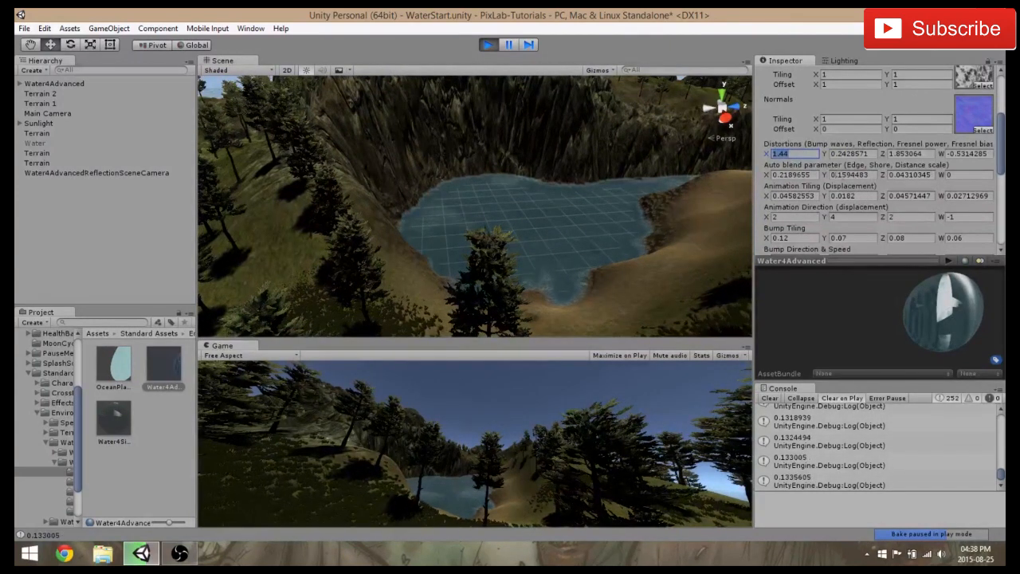
# Try shore blend values (auto blend Y) of 0.3 and 0.8 on the Water4Advanced material
pyautogui.click(798, 175)
pyautogui.press('Tab')
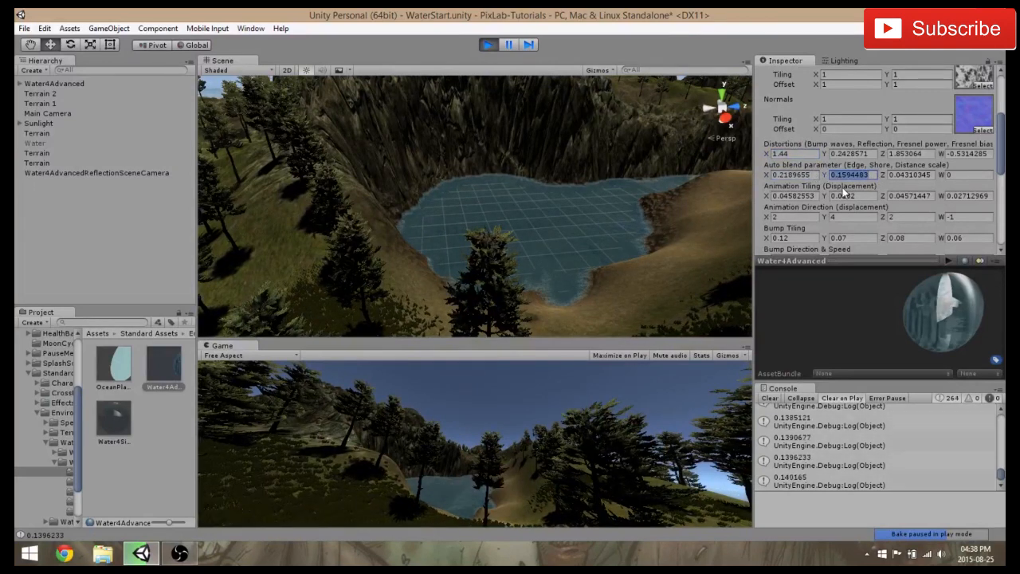
pyautogui.write('0.3')
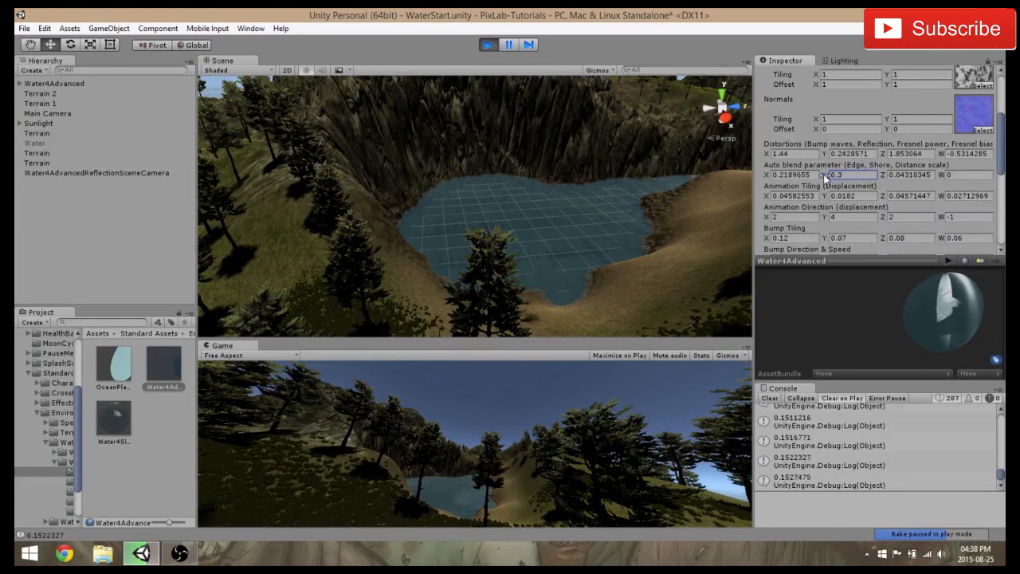
pyautogui.click(861, 196)
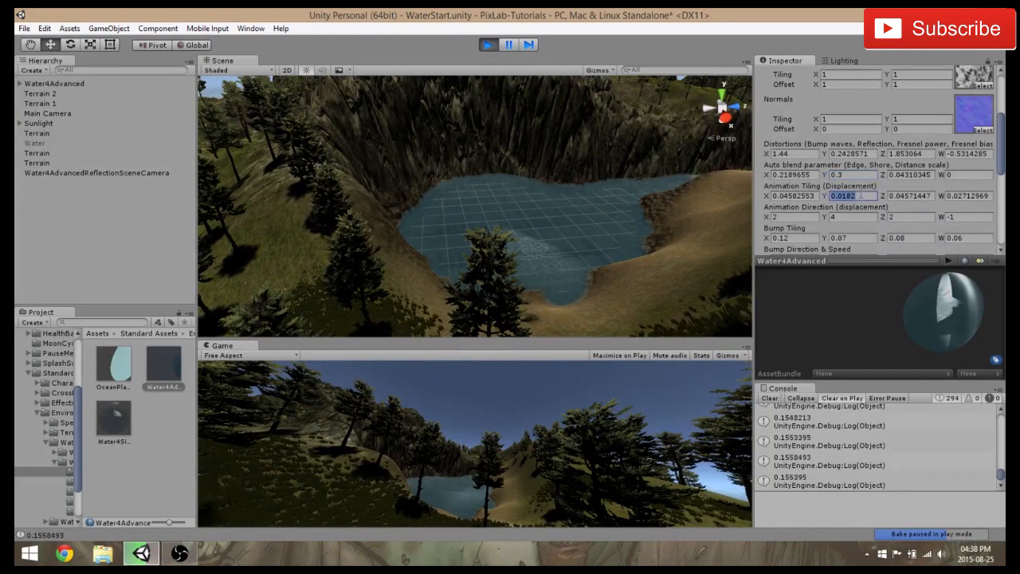
pyautogui.click(803, 175)
pyautogui.click(853, 175)
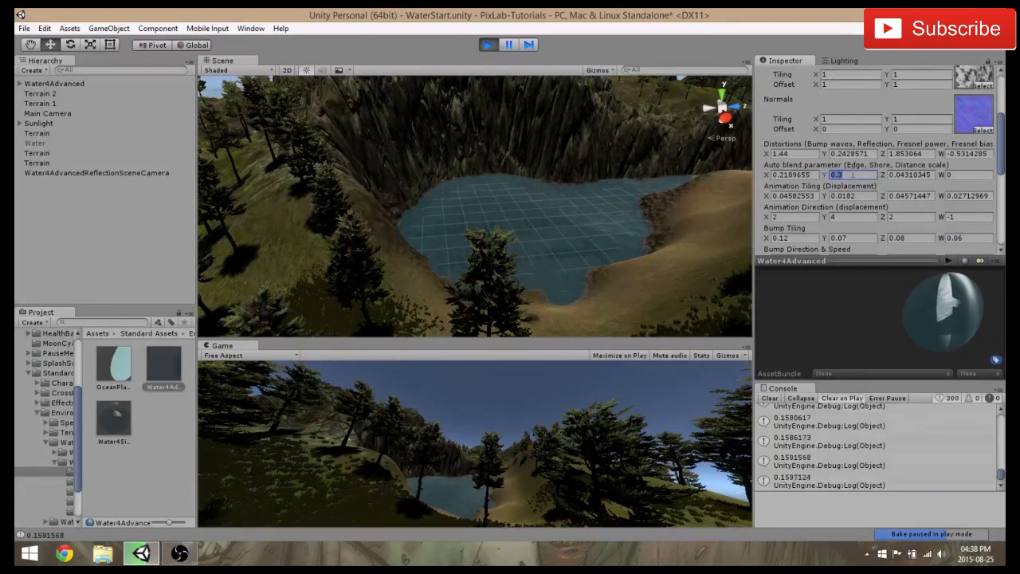
pyautogui.write('0.8')
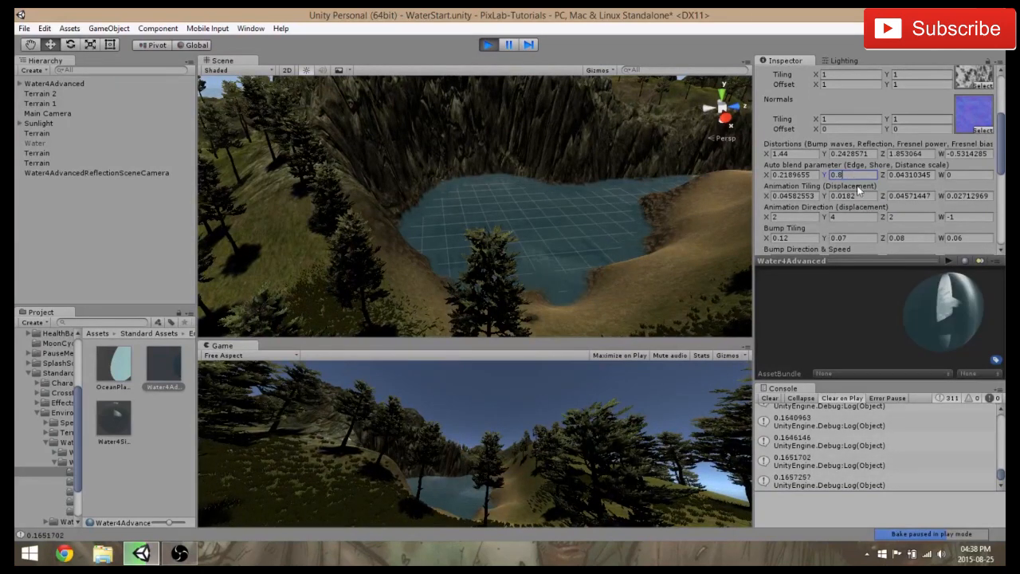
# Lower the material's shore blend value (auto blend Y) to 0.1 and on to 0.05 to compare the foam
pyautogui.click(793, 174)
pyautogui.click(843, 174)
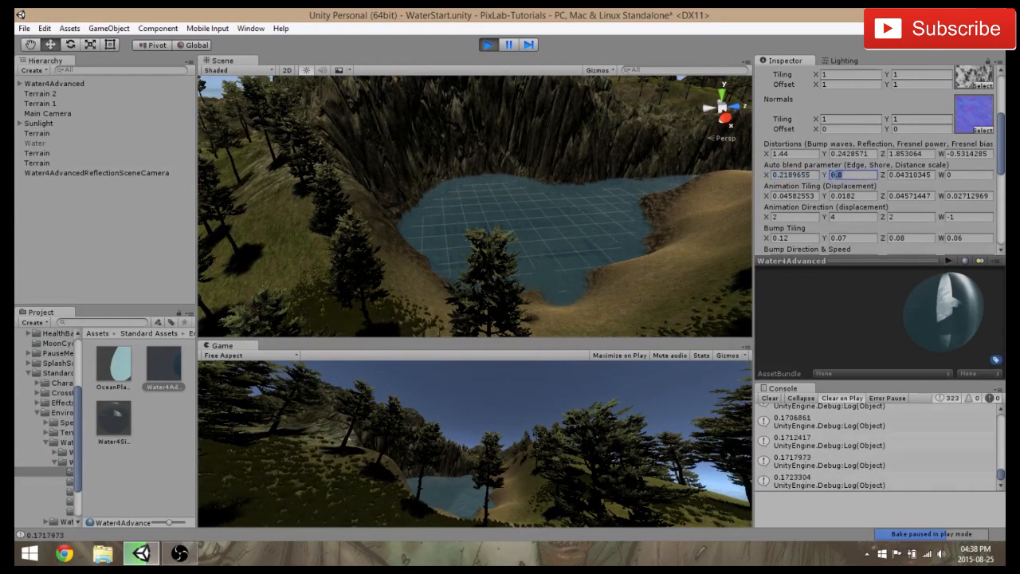
pyautogui.write('0.1')
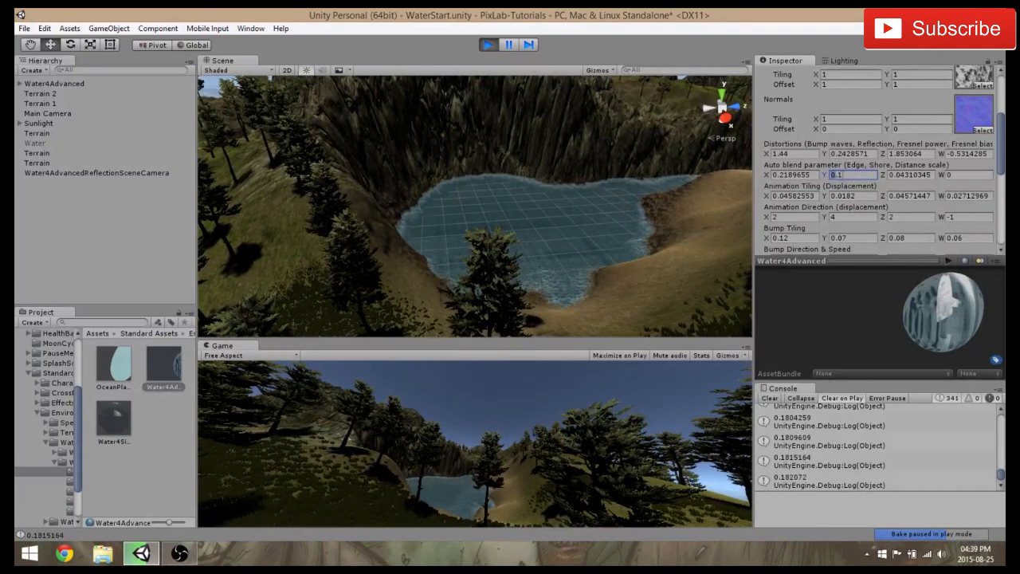
pyautogui.press('BackSpace')
pyautogui.write('05')
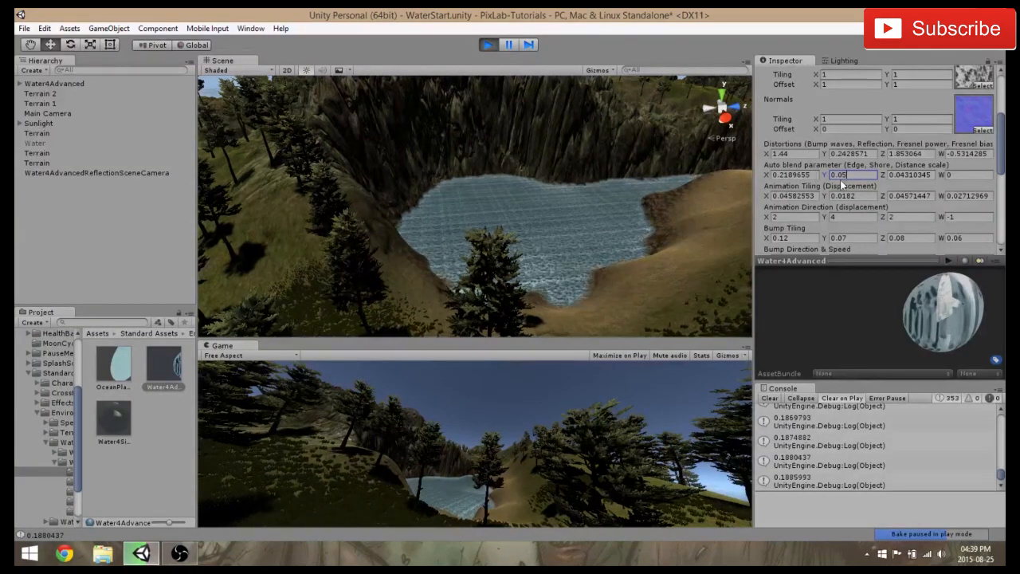
# Try a shore blend value (auto blend Y) of 0.03, followed by 0.08, on the water material
pyautogui.press('BackSpace')
pyautogui.write('3')
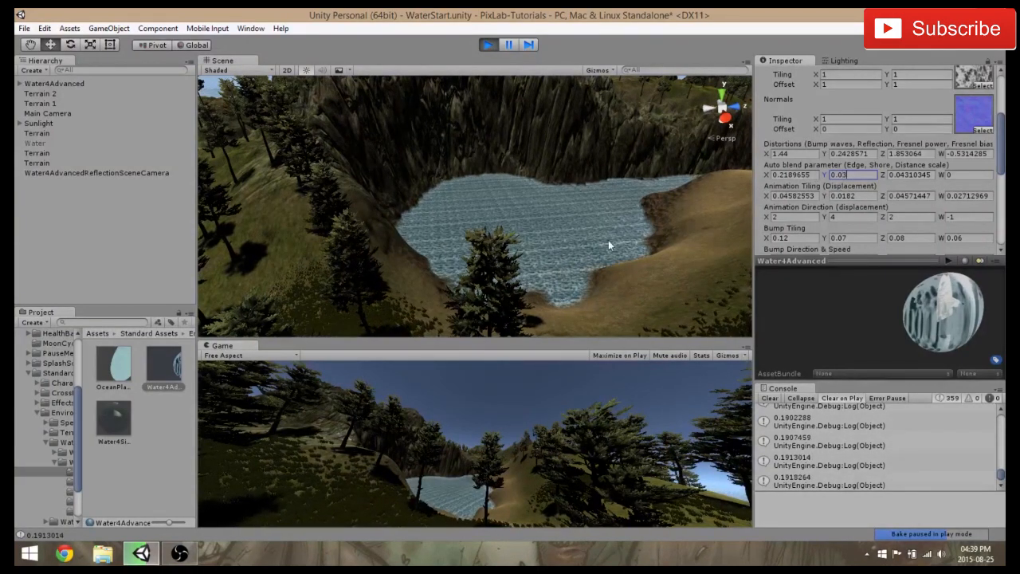
pyautogui.moveTo(837, 176); pyautogui.dragTo(849, 175)
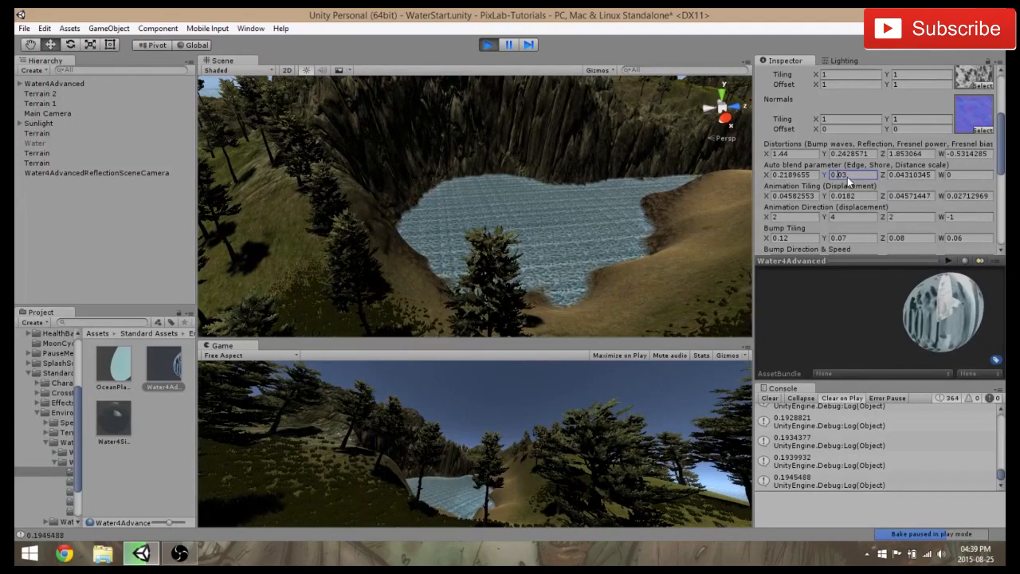
pyautogui.write('0')
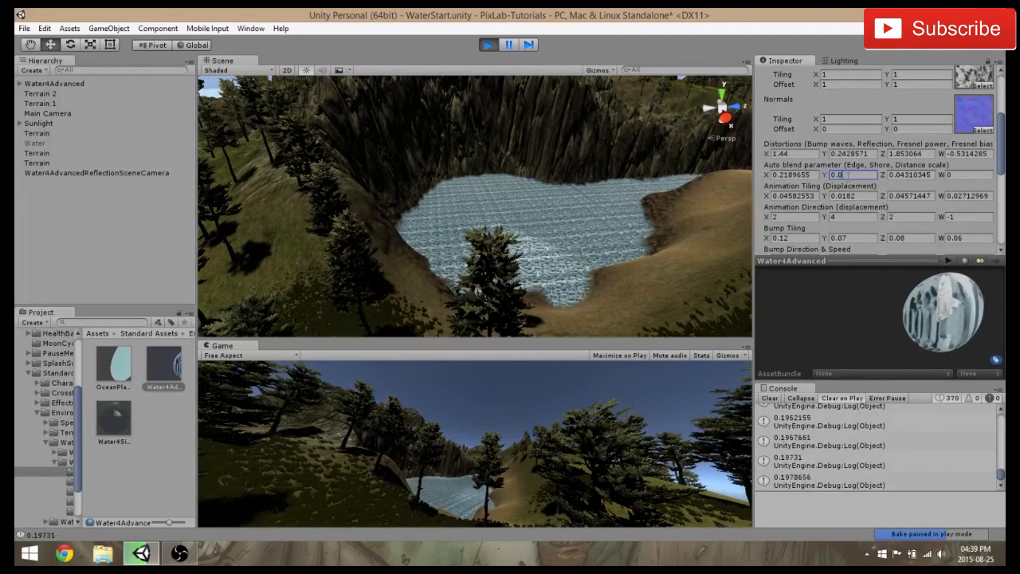
pyautogui.write('8')
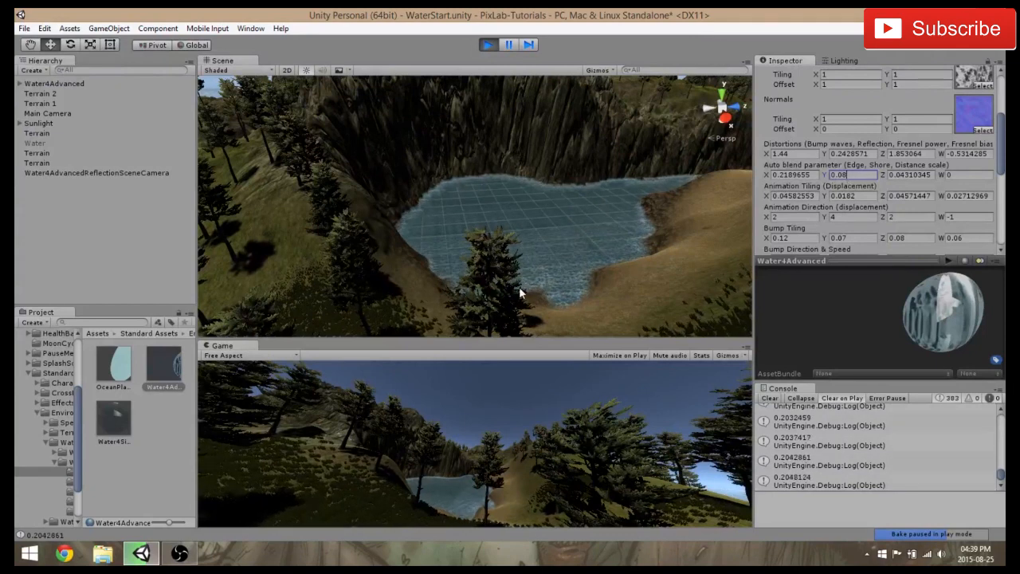
# Frame Terrain 2 and examine the foam on the water around the island and close to the shore
pyautogui.moveTo(394, 243); pyautogui.dragTo(383, 242, button='middle')
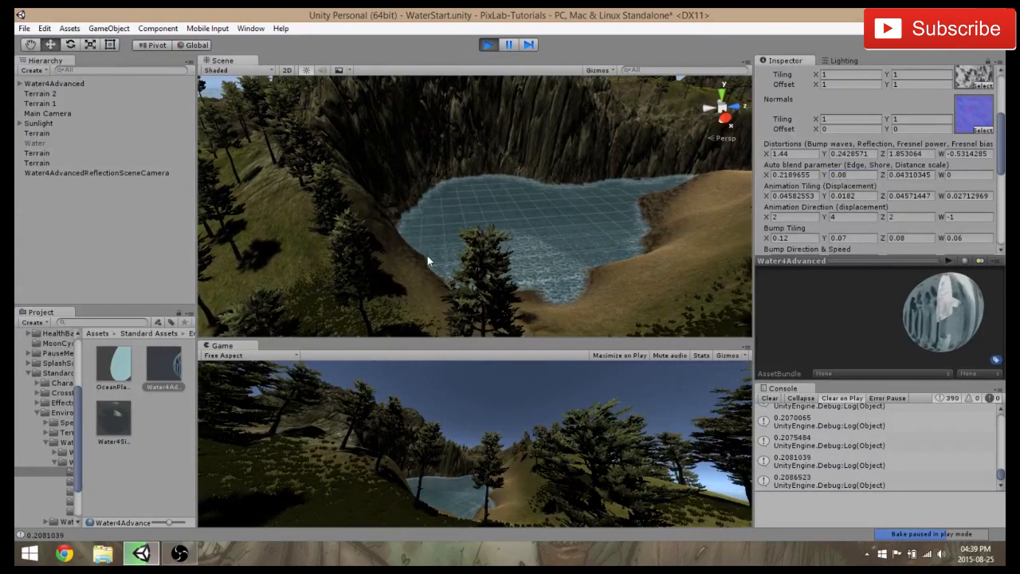
pyautogui.click(46, 94)
pyautogui.press('f')
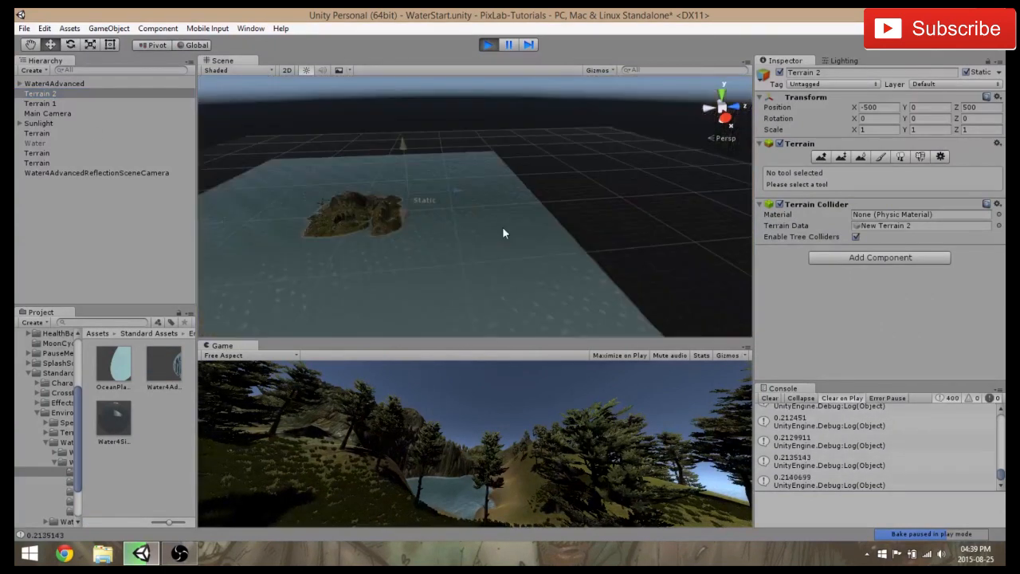
pyautogui.scroll(-2, 396, 208)
pyautogui.scroll(5, 361, 247)
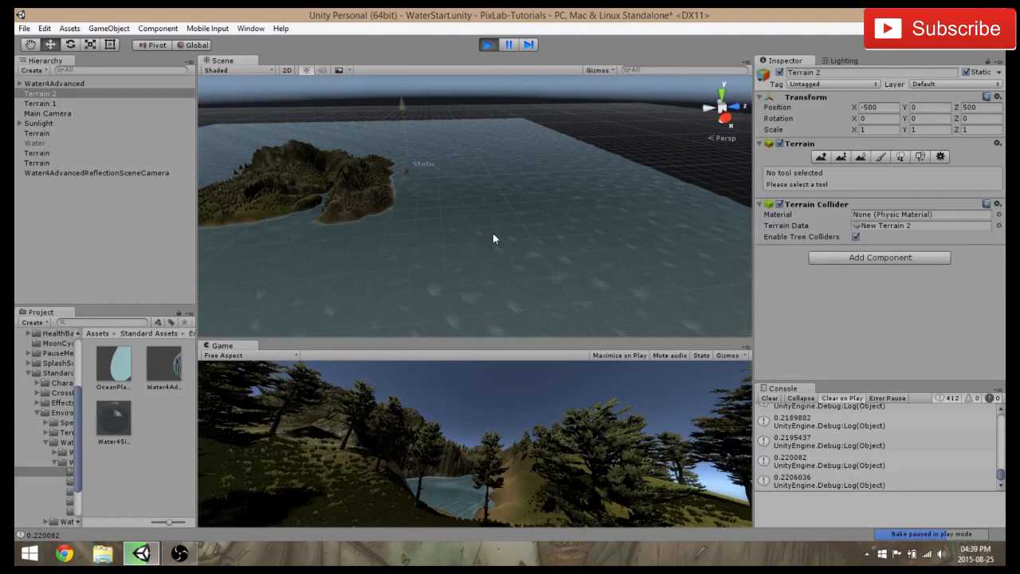
pyautogui.moveTo(493, 234); pyautogui.dragTo(625, 231, button='middle')
pyautogui.scroll(7, 537, 237)
pyautogui.scroll(8, 537, 237)
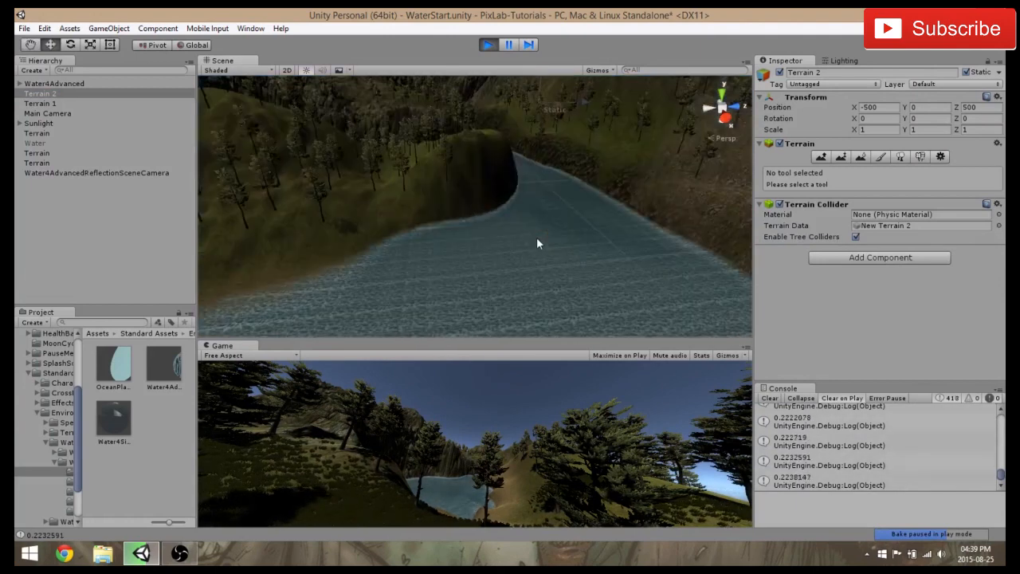
pyautogui.scroll(-3, 525, 228)
pyautogui.scroll(6, 502, 192)
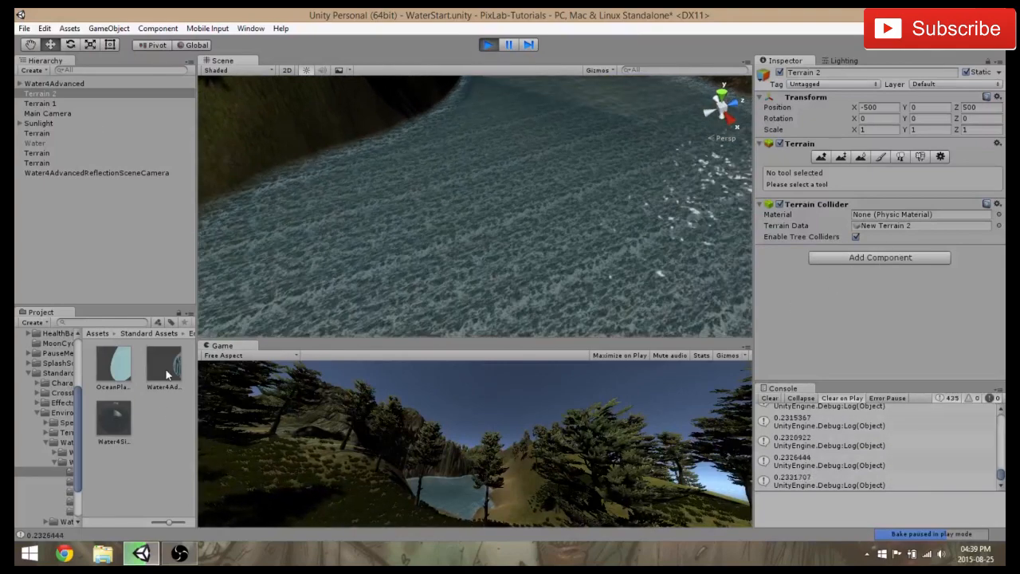
# Reopen the Water4Advanced material and set its shore blend value (auto blend Y) to 0.15, then raise it to 0.4
pyautogui.click(163, 367)
pyautogui.scroll(-8, 867, 185)
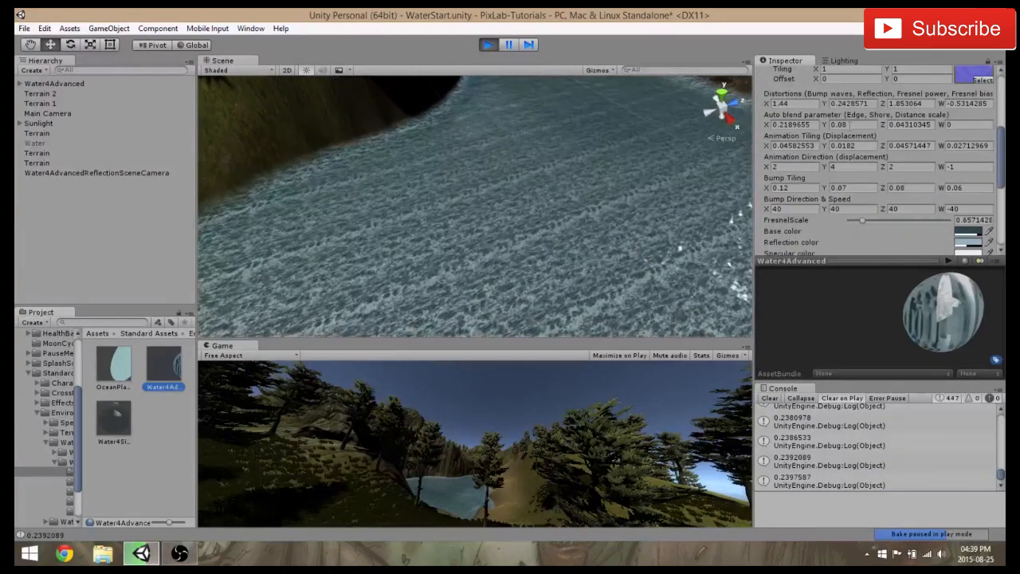
pyautogui.click(846, 126)
pyautogui.write('0.15')
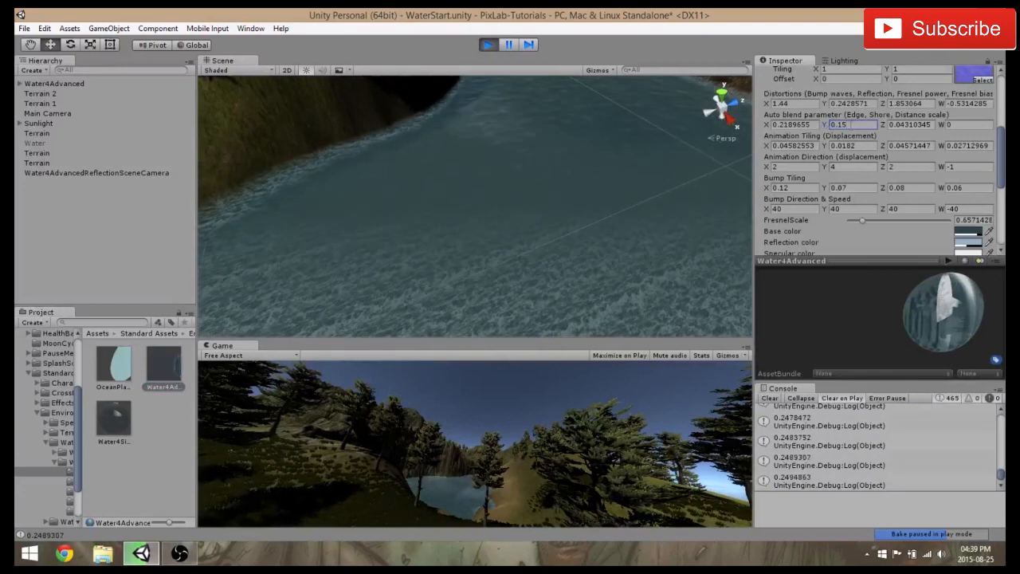
pyautogui.click(821, 124)
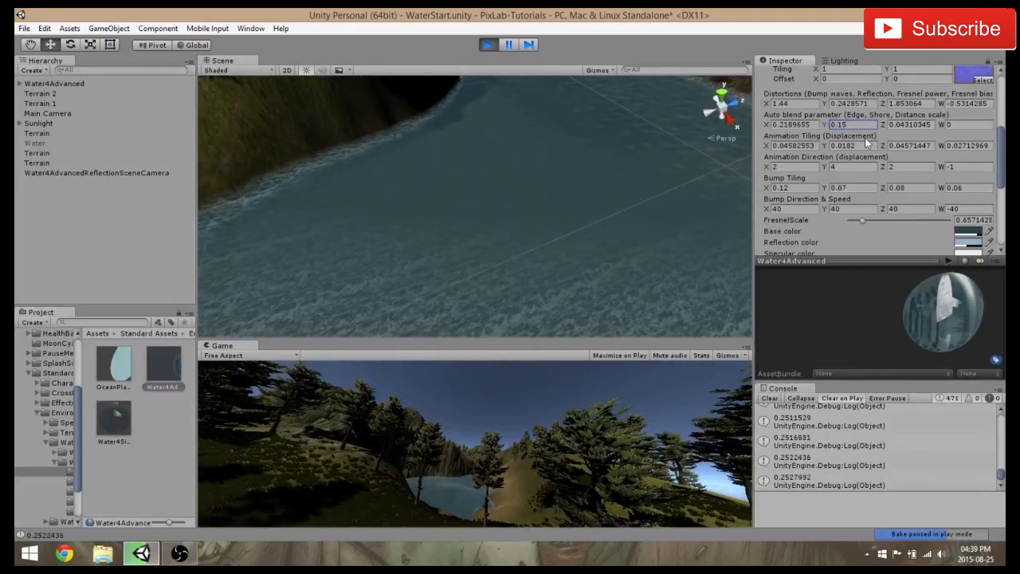
pyautogui.write('0.4')
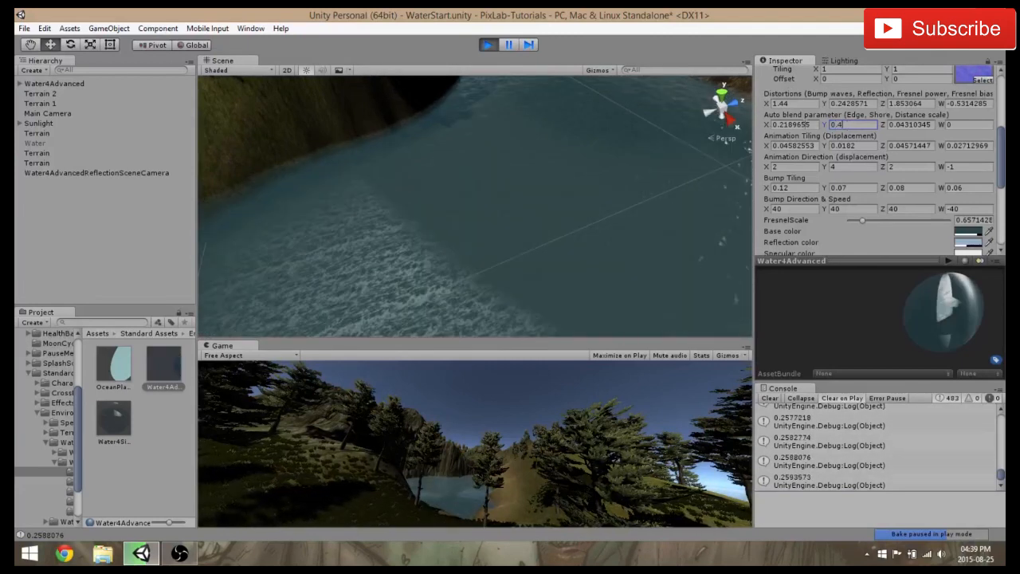
# Set the water material's edge blend value (auto blend X) to 0.5
pyautogui.click(813, 125)
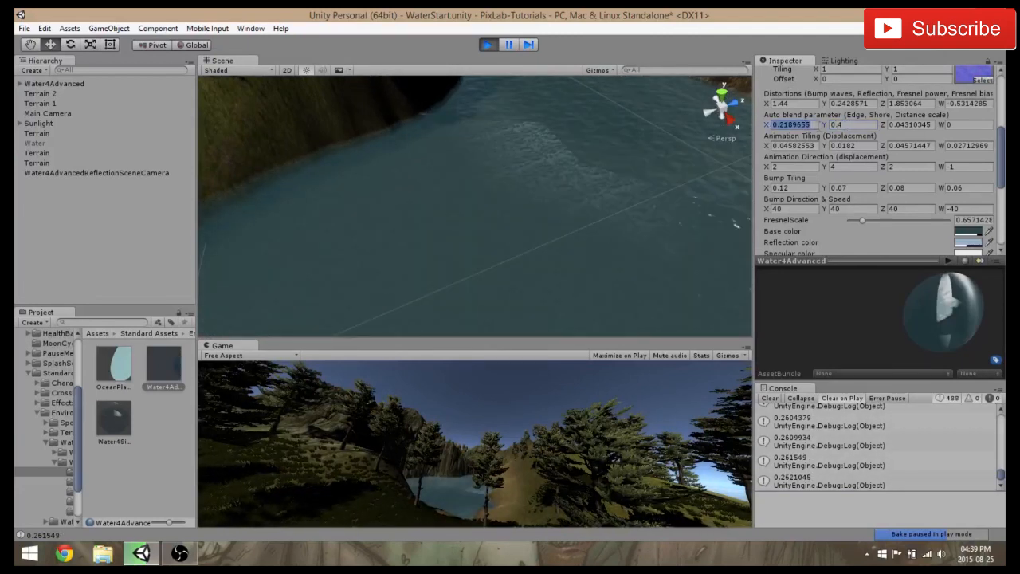
pyautogui.write('0.')
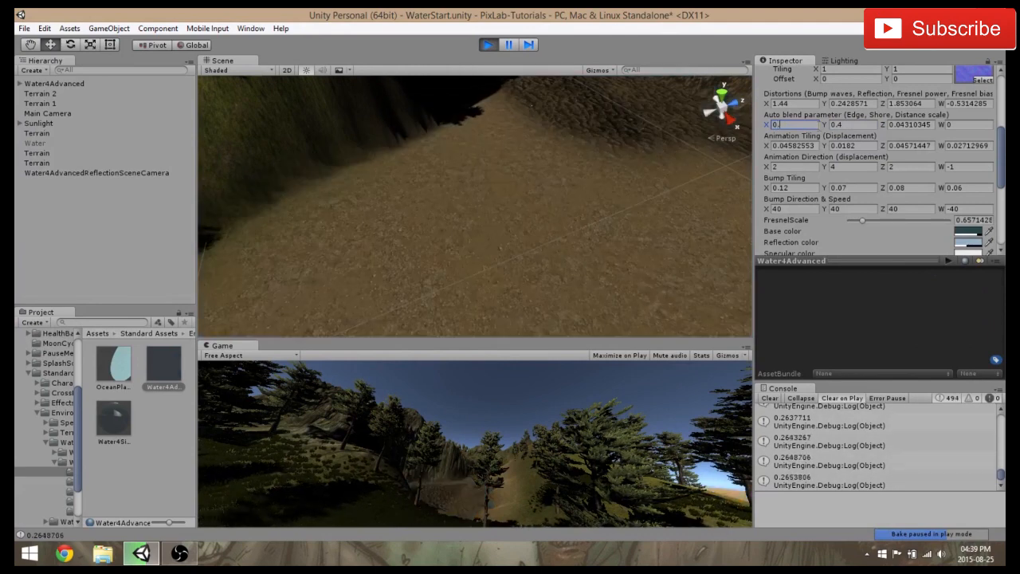
pyautogui.write('5')
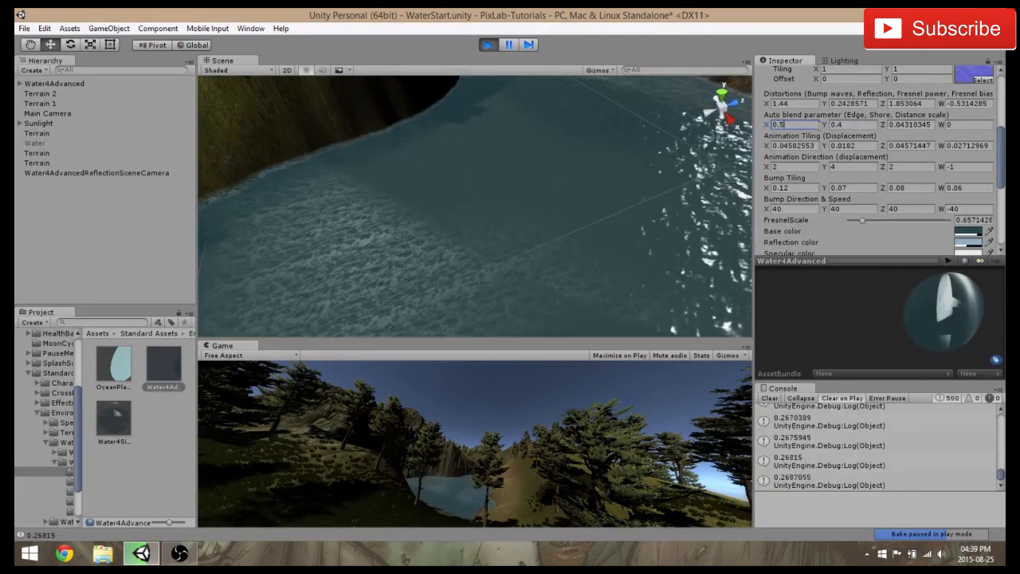
pyautogui.press('Return')
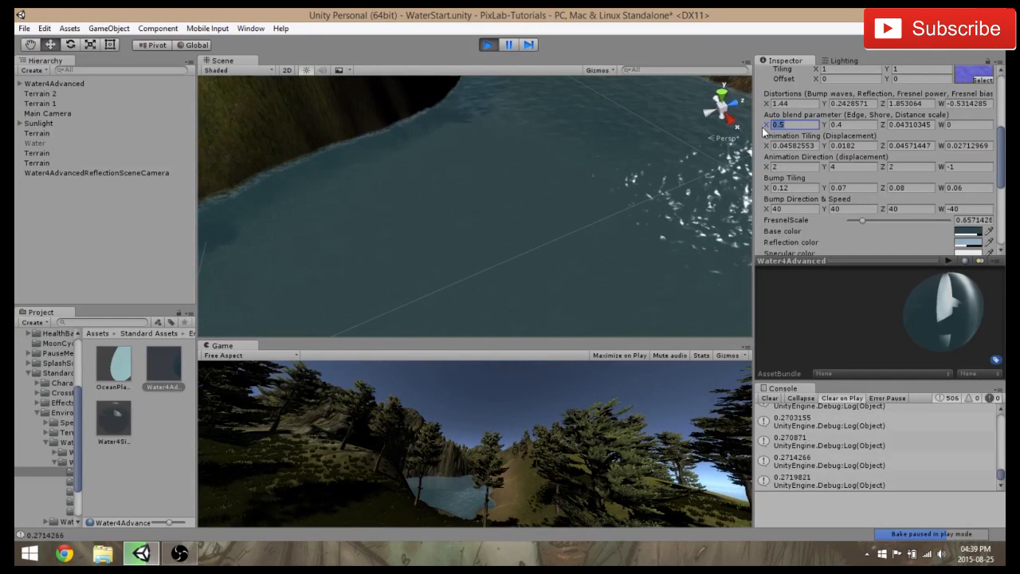
# Set the water material's edge blend value (auto blend X) to 1 and inspect the foam along the shoreline
pyautogui.press('BackSpace')
pyautogui.write('1')
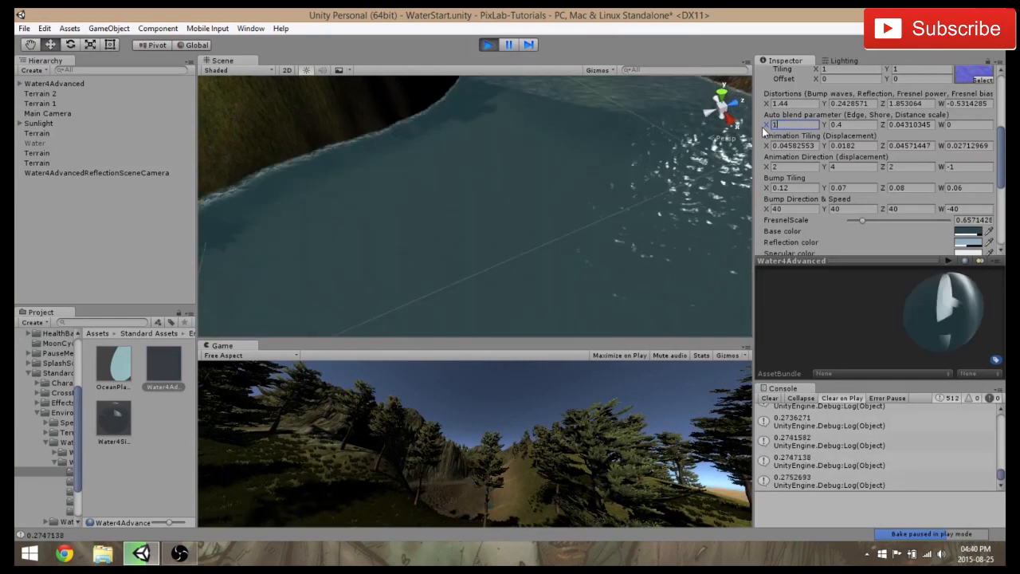
pyautogui.moveTo(269, 149); pyautogui.dragTo(143, 140, button='right')
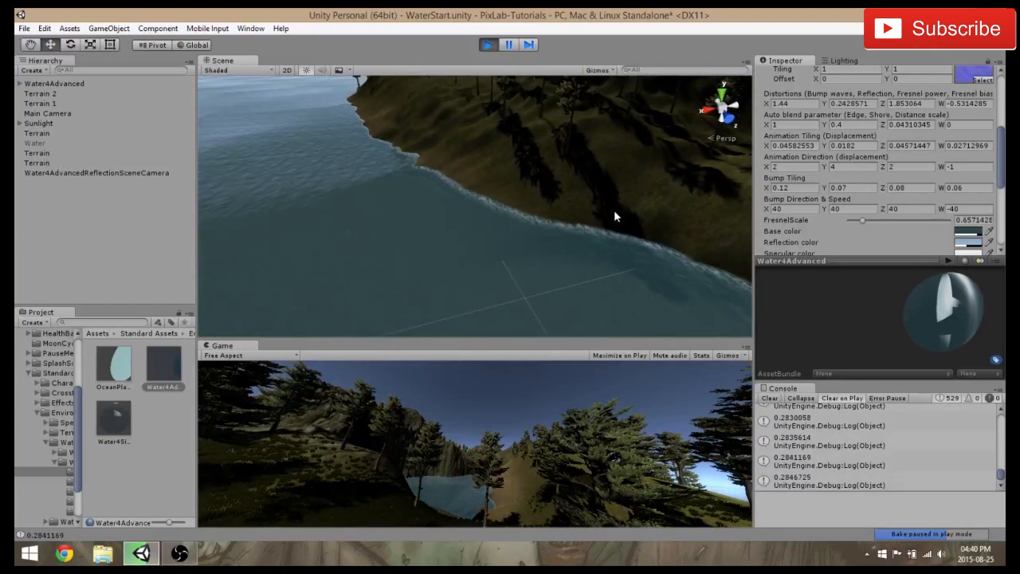
pyautogui.scroll(3, 613, 211)
pyautogui.scroll(-3, 659, 199)
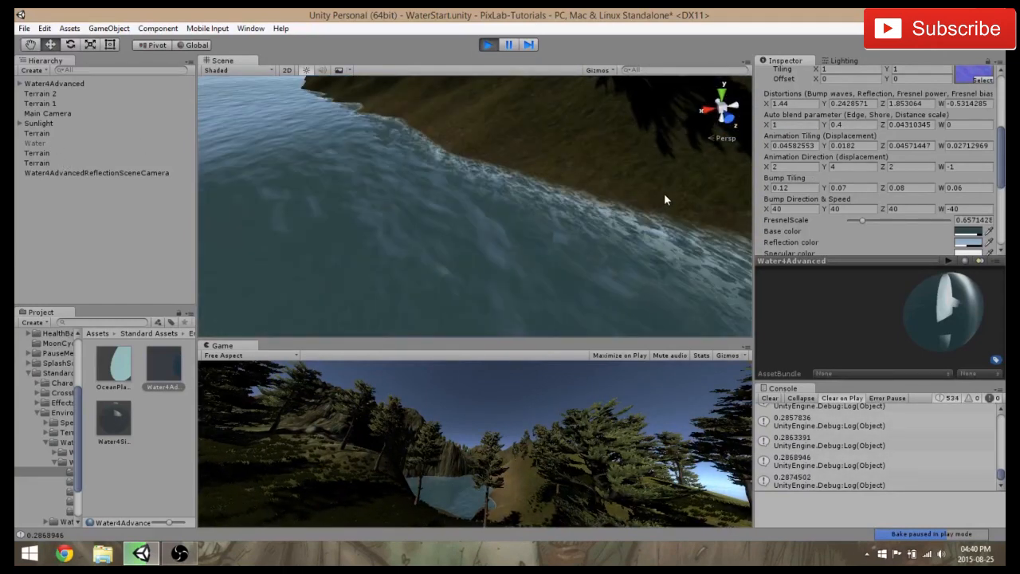
# Try shore blend values (auto blend Y) of 0.04 and 0.08 on the water material, and settle on 0.15
pyautogui.click(788, 125)
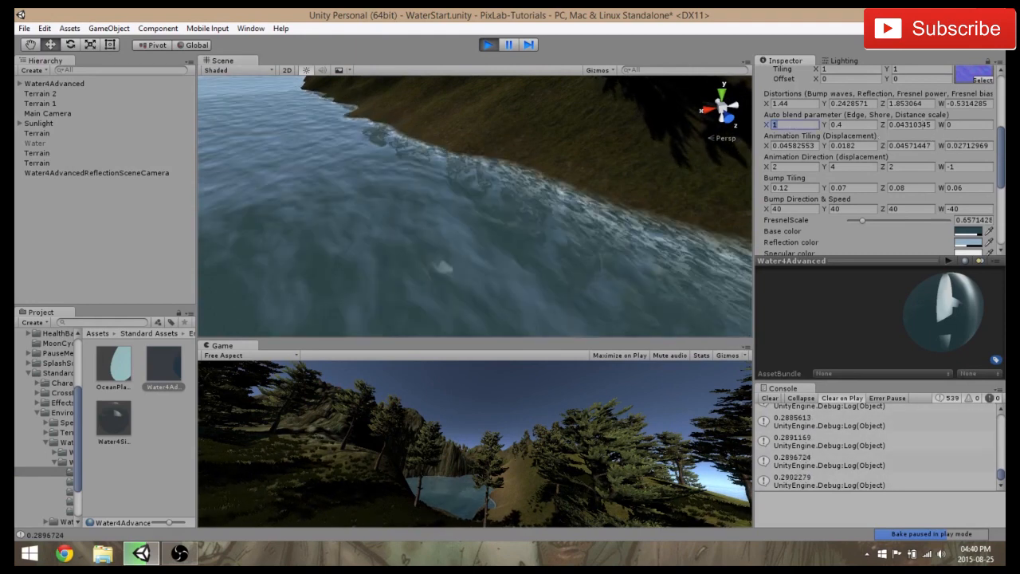
pyautogui.click(909, 124)
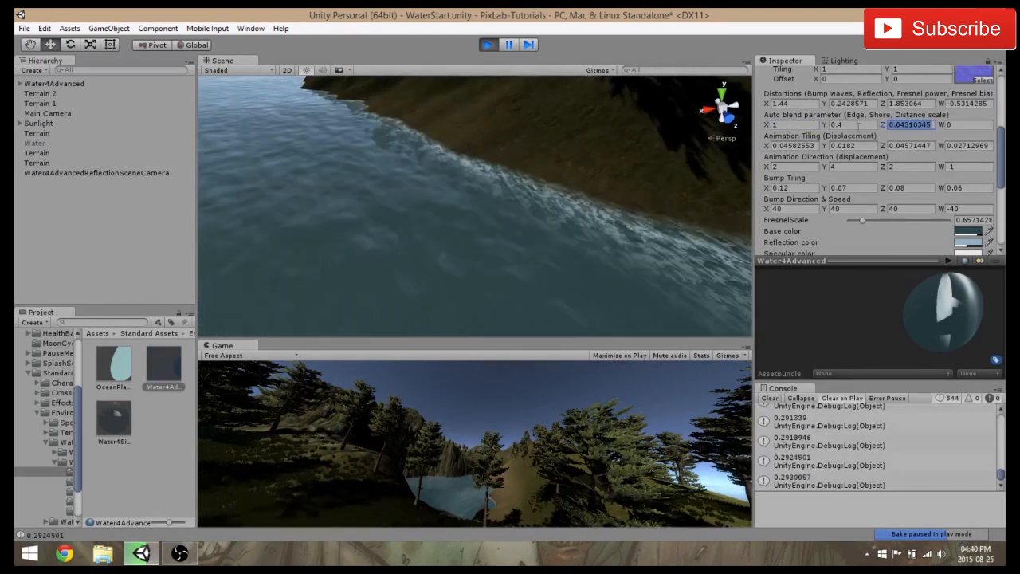
pyautogui.click(846, 126)
pyautogui.write('0.04')
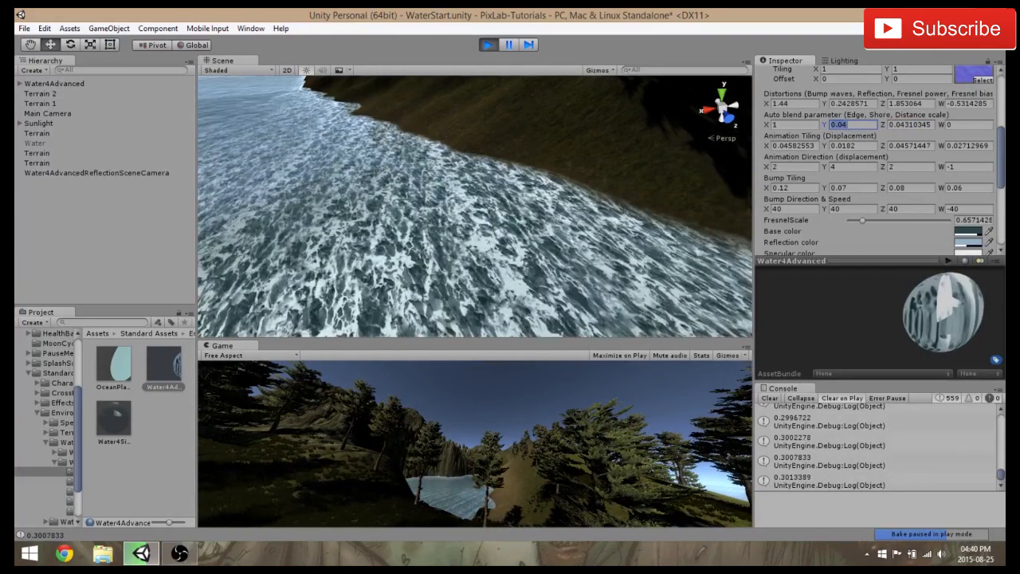
pyautogui.press('BackSpace')
pyautogui.write('8')
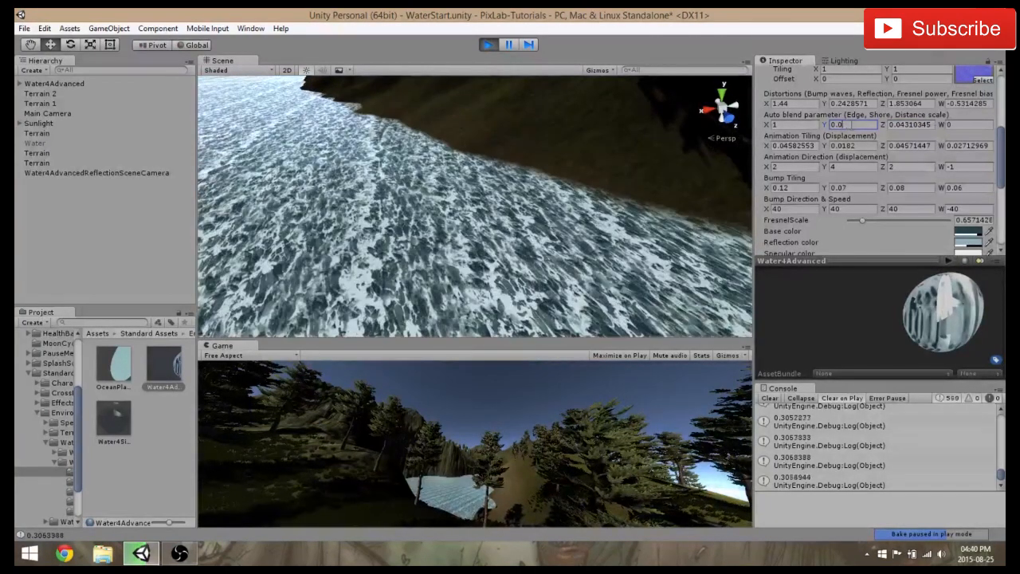
pyautogui.press('BackSpace')
pyautogui.press('BackSpace')
pyautogui.write('15')
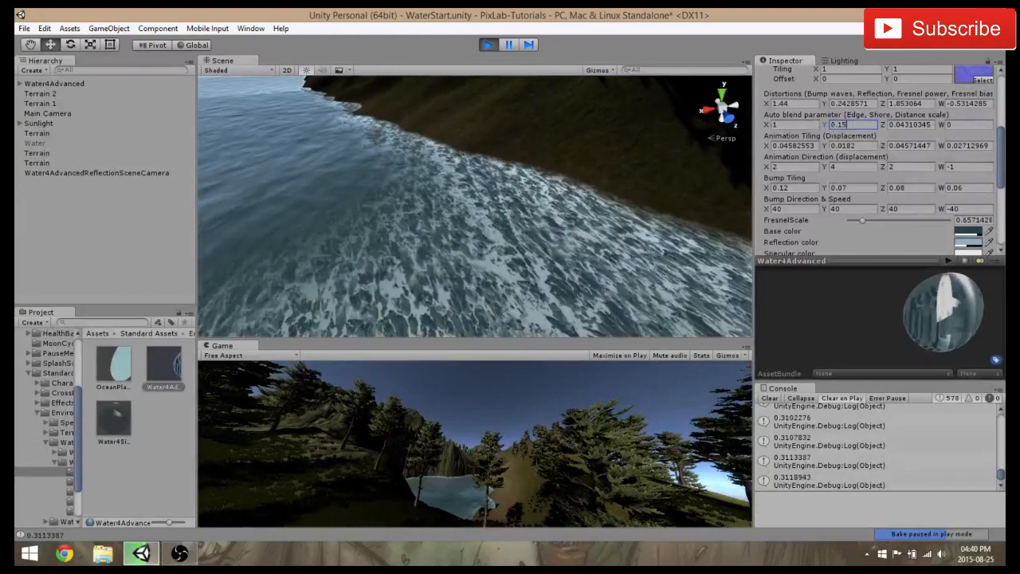
# Examine the shore foam and water surface around the island from far and near in the Scene view
pyautogui.scroll(-6, 470, 184)
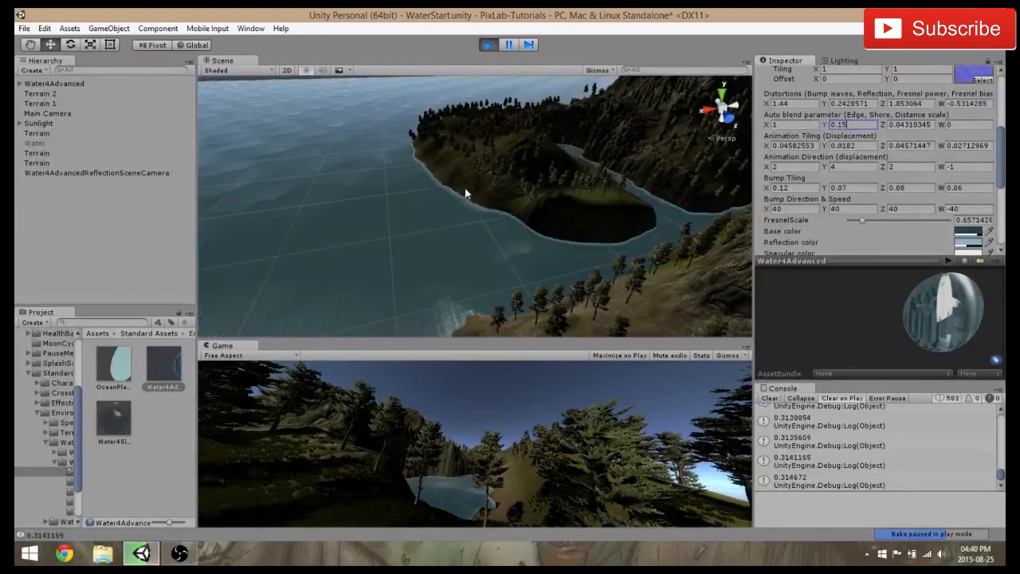
pyautogui.keyDown('alt'); pyautogui.moveTo(466, 193); pyautogui.dragTo(694, 229); pyautogui.keyUp('alt')
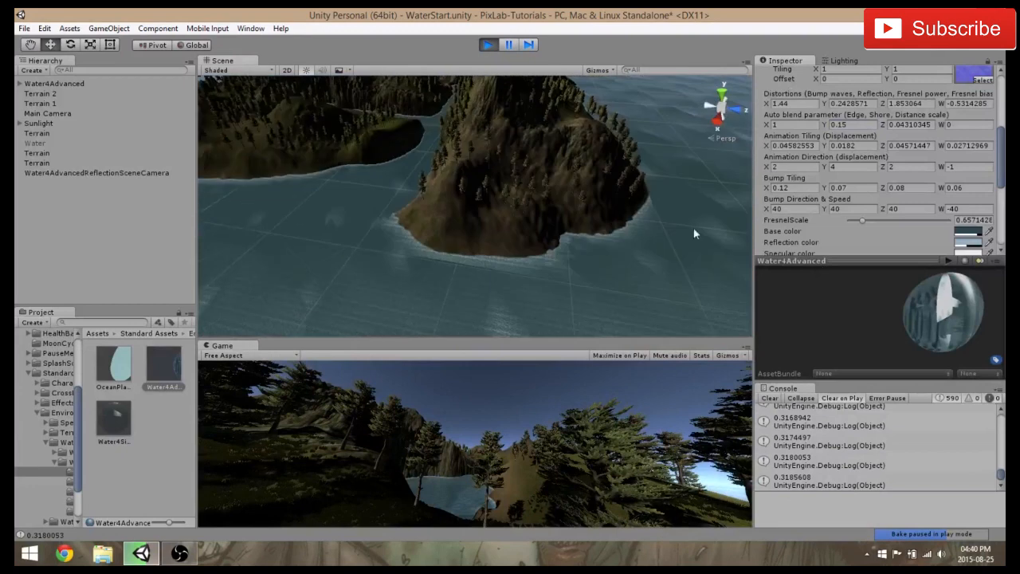
pyautogui.scroll(-5, 523, 210)
pyautogui.scroll(8, 433, 237)
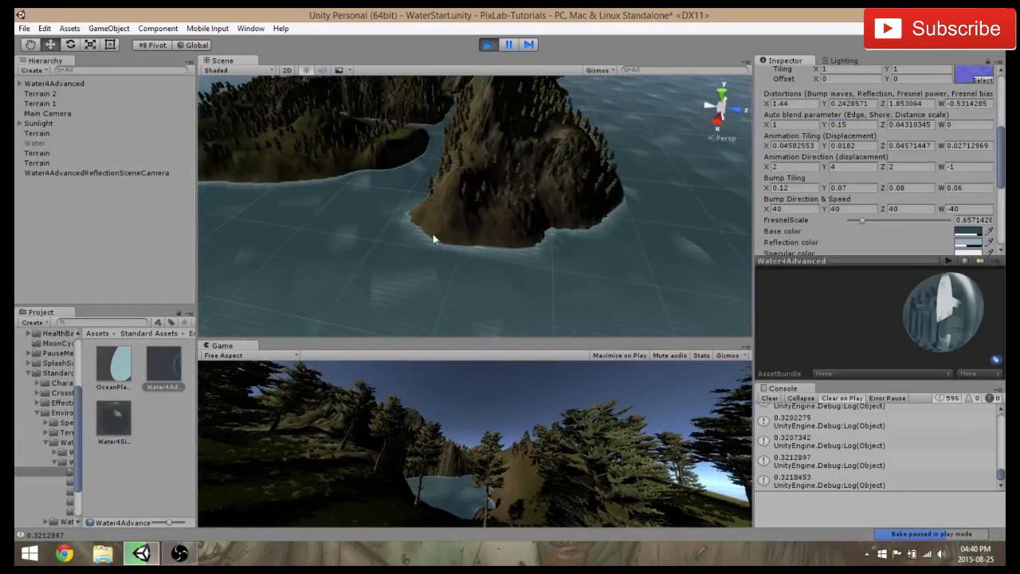
pyautogui.moveTo(414, 226); pyautogui.dragTo(546, 253, button='middle')
pyautogui.scroll(-3, 546, 253)
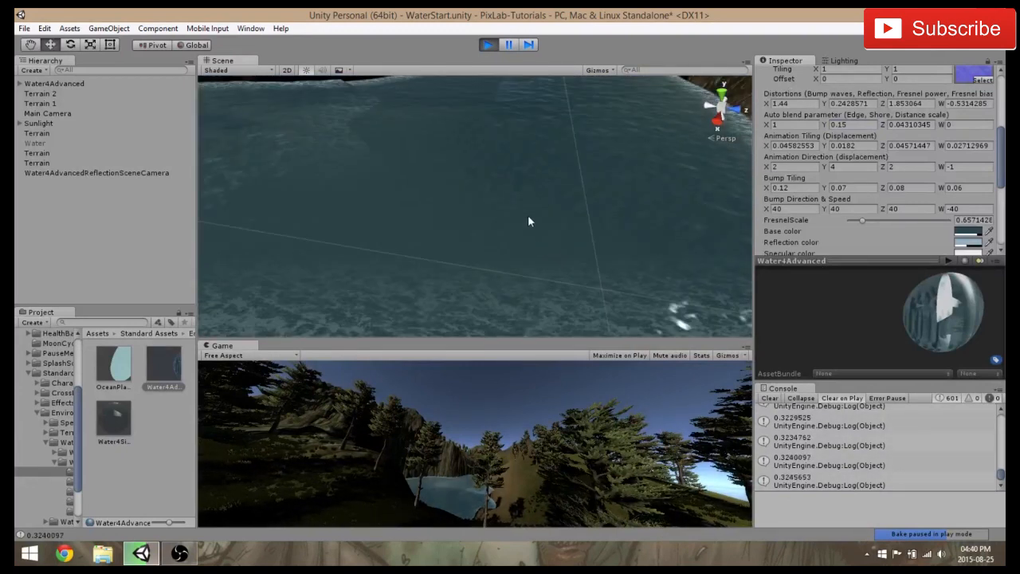
pyautogui.scroll(-4, 592, 278)
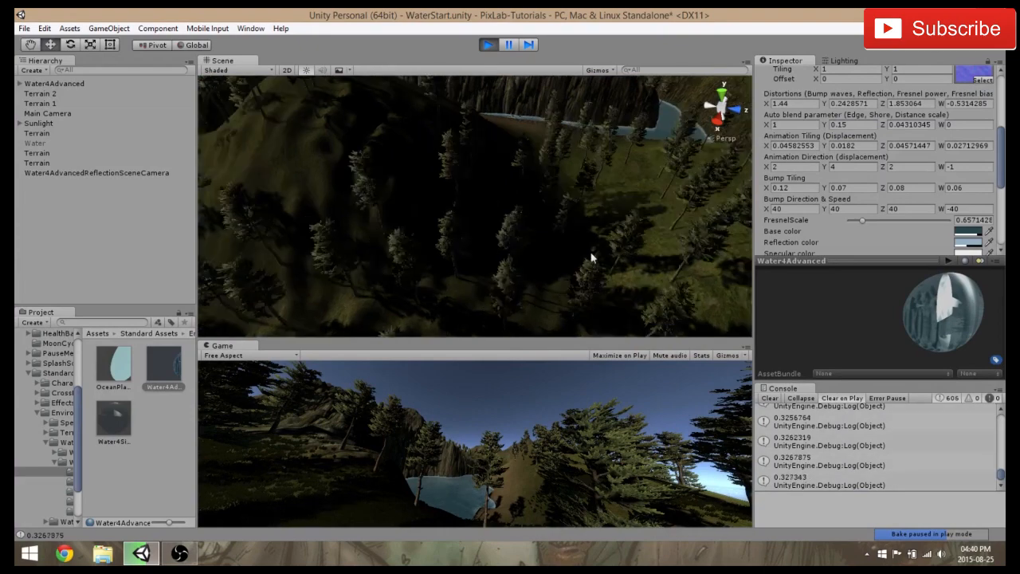
pyautogui.scroll(5, 471, 226)
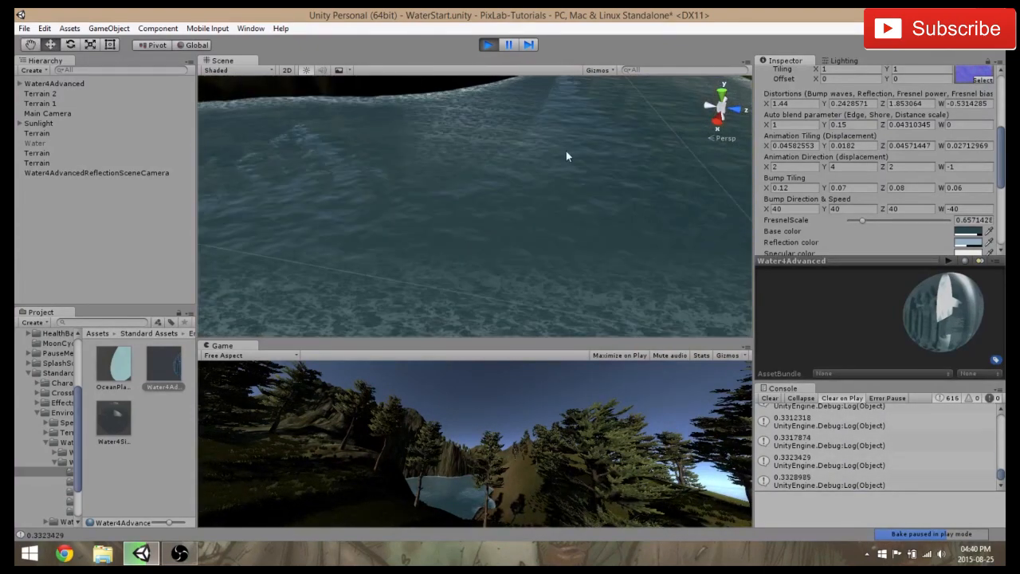
pyautogui.moveTo(502, 192); pyautogui.dragTo(357, 180, button='right')
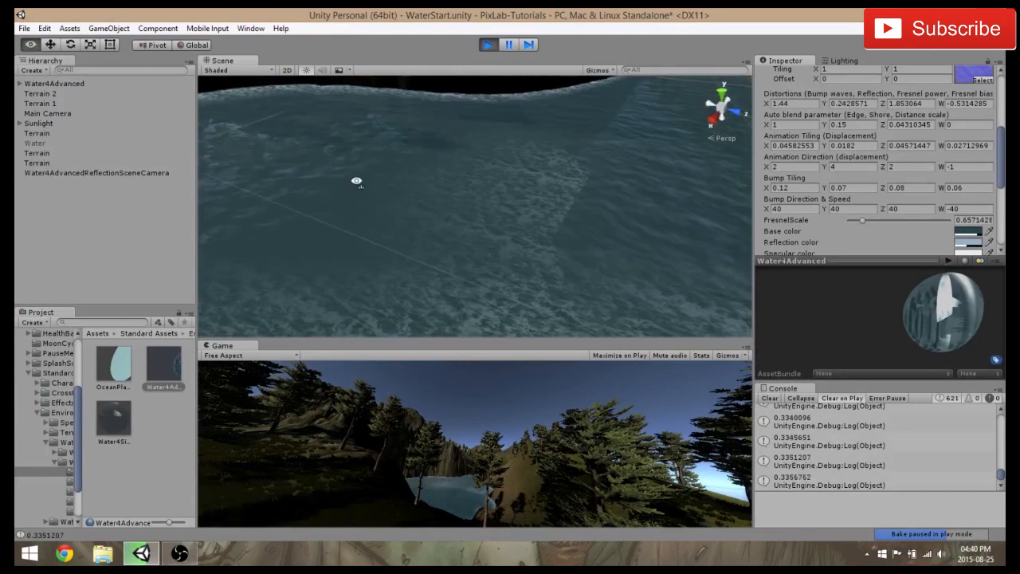
pyautogui.scroll(-5, 496, 212)
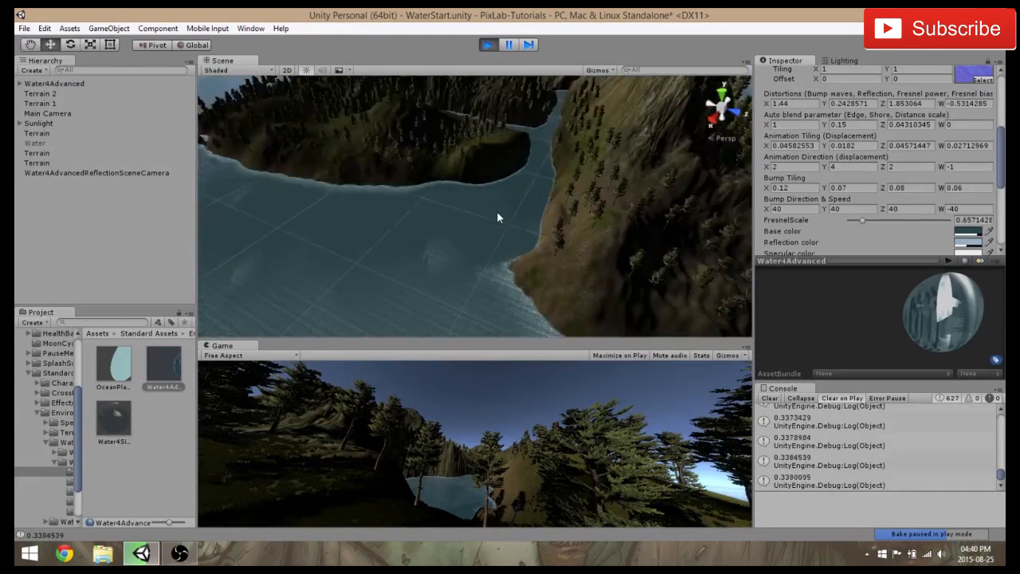
pyautogui.scroll(-5, 497, 212)
# Stop play mode and enlarge the Scene view in both height and width
pyautogui.click(487, 45)
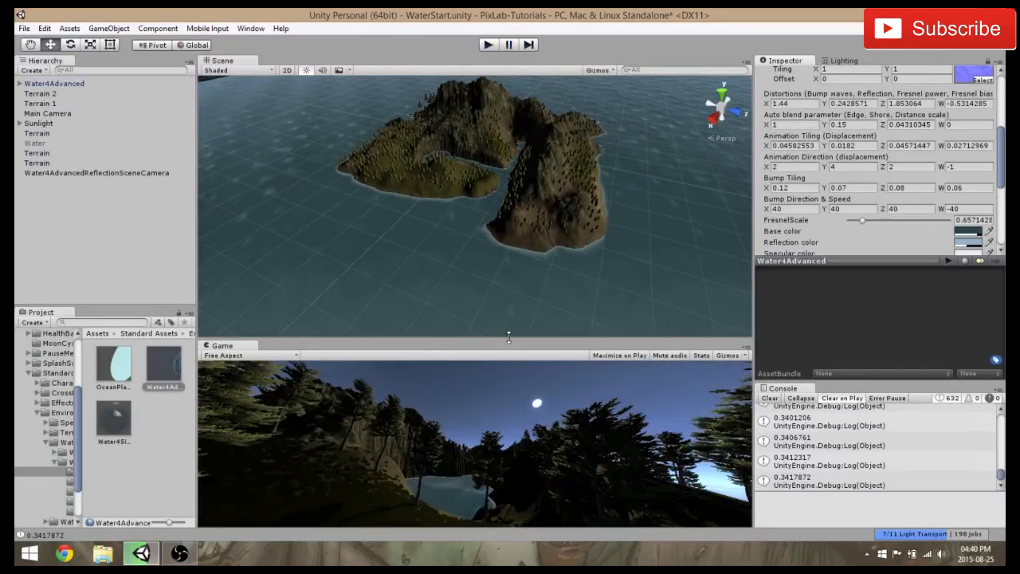
pyautogui.moveTo(509, 360); pyautogui.dragTo(509, 385)
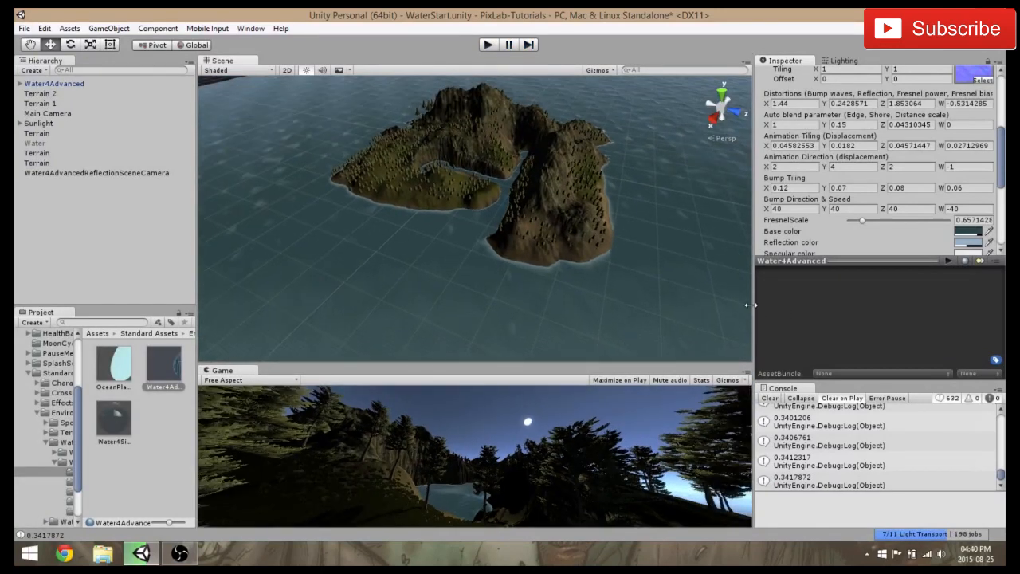
pyautogui.moveTo(748, 304); pyautogui.dragTo(834, 304)
# Examine the water and foam around the island's coastline and the rock spires offshore
pyautogui.scroll(3, 707, 258)
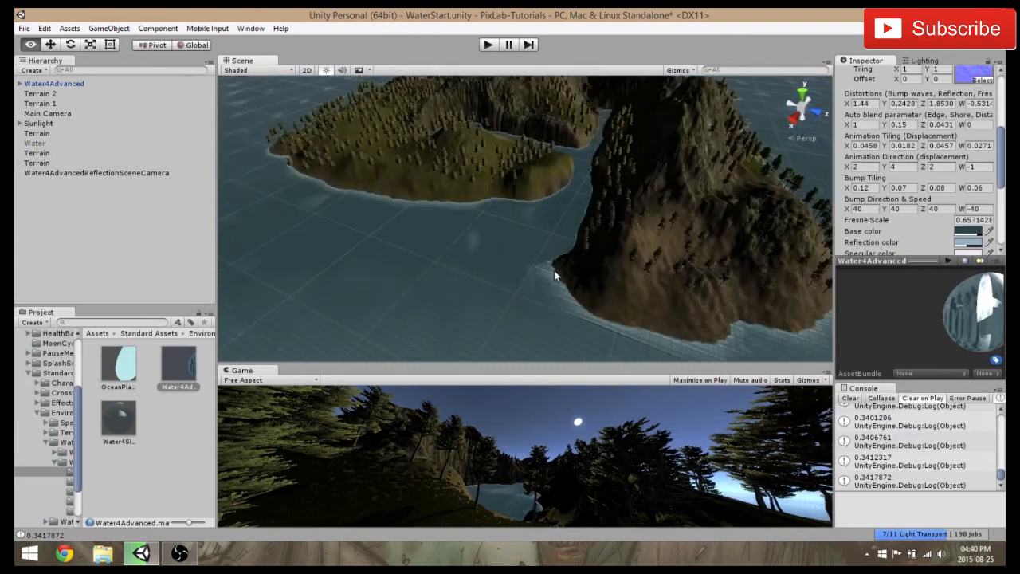
pyautogui.keyDown('alt'); pyautogui.moveTo(553, 270); pyautogui.dragTo(612, 235); pyautogui.keyUp('alt')
pyautogui.moveTo(600, 241); pyautogui.dragTo(621, 266, button='middle')
pyautogui.scroll(4, 619, 263)
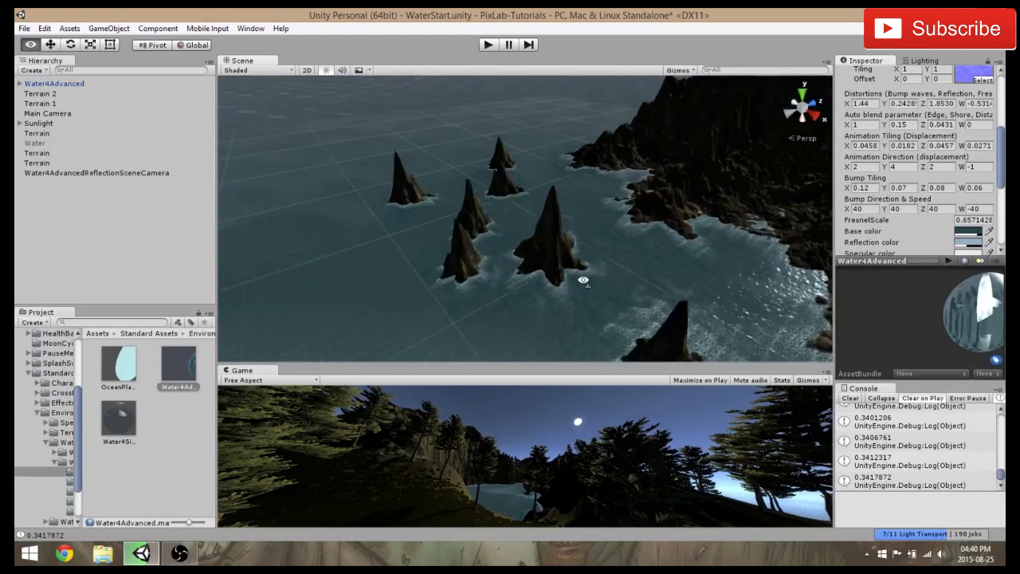
pyautogui.keyDown('alt'); pyautogui.moveTo(582, 279); pyautogui.dragTo(536, 187); pyautogui.keyUp('alt')
pyautogui.moveTo(443, 225); pyautogui.dragTo(558, 254)
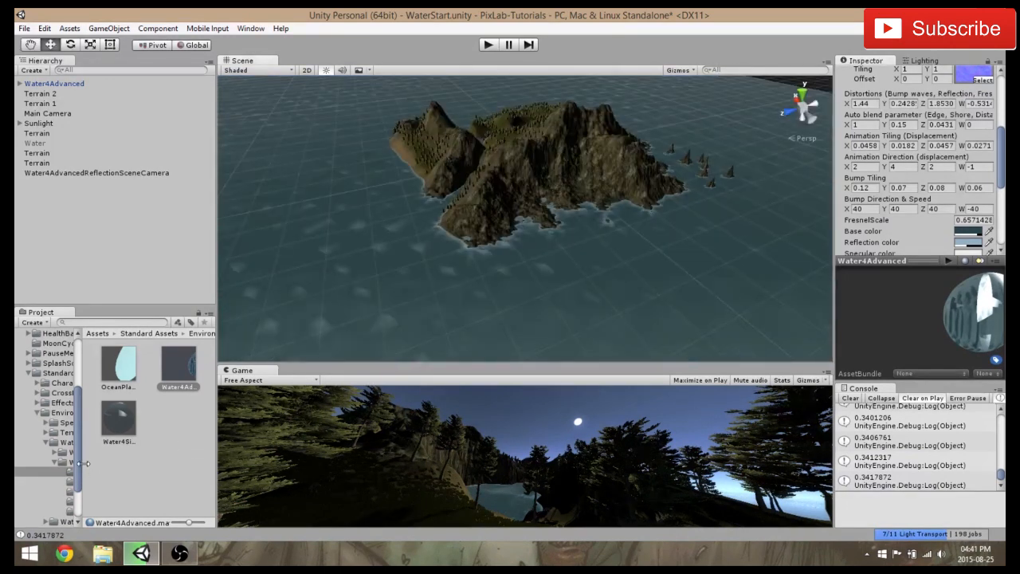
# Widen the project folder tree and open the Prefabs folder of Water (Basic) in the Environment assets
pyautogui.moveTo(80, 462); pyautogui.dragTo(139, 467)
pyautogui.click(61, 444)
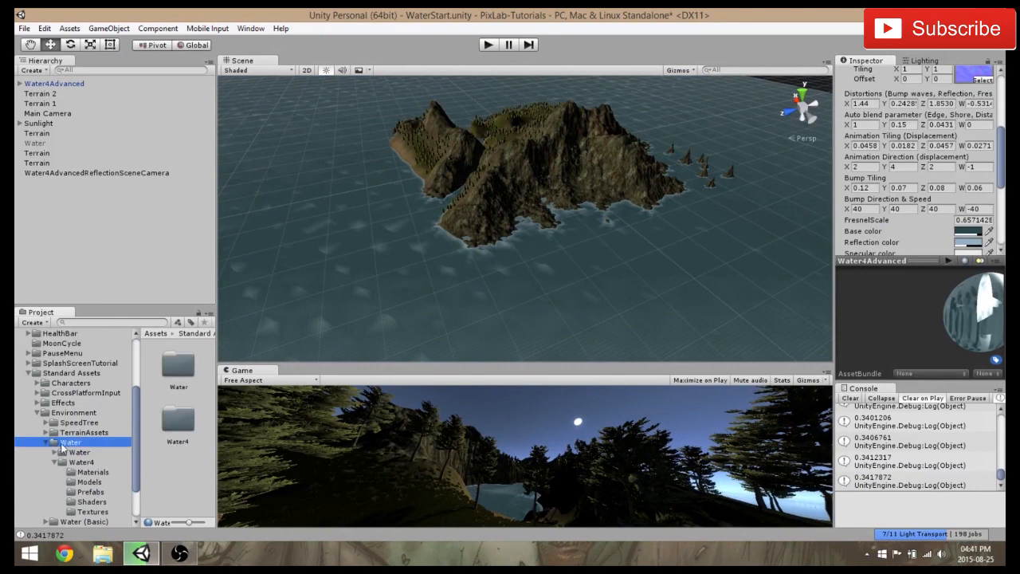
pyautogui.scroll(-3, 120, 464)
pyautogui.click(79, 471)
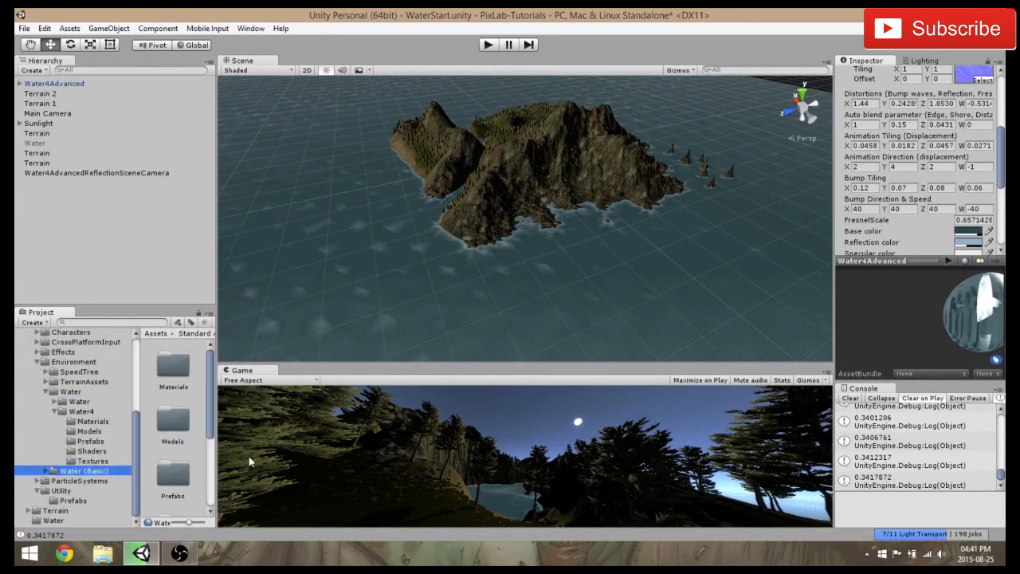
pyautogui.doubleClick(172, 480)
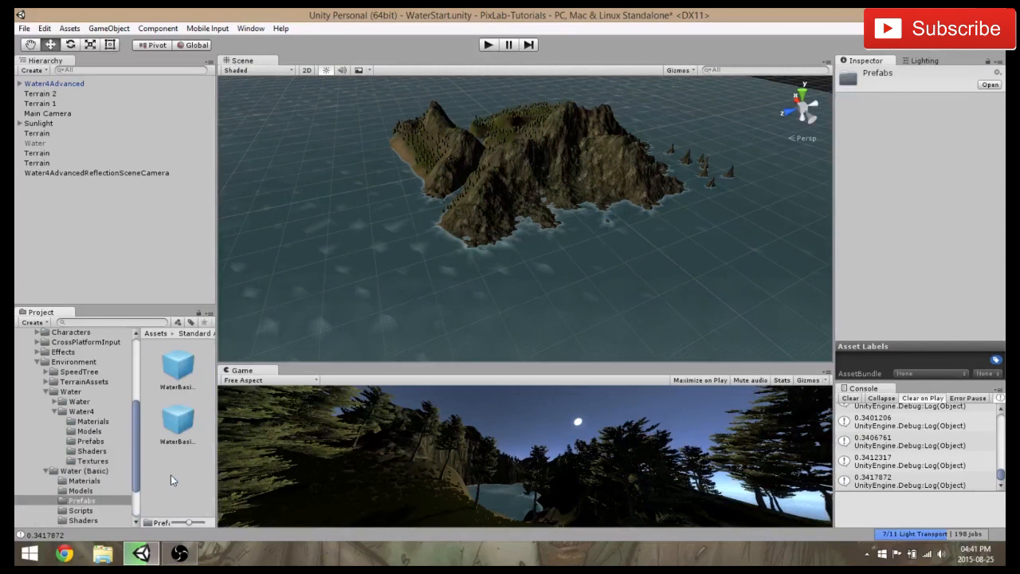
# Place the WaterBasicDaytime prefab in the scene, on the water beside the island
pyautogui.click(177, 366)
pyautogui.click(173, 442)
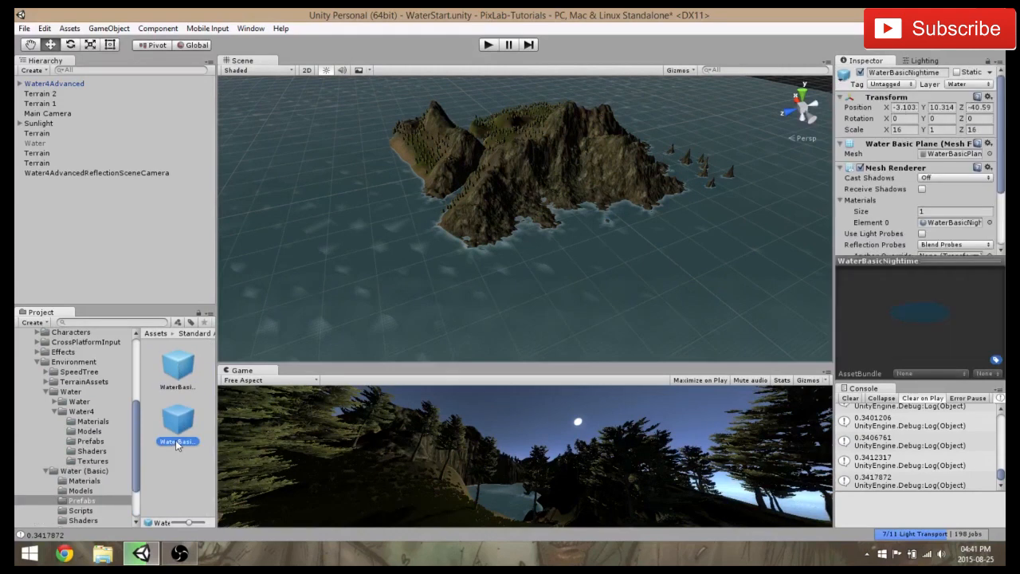
pyautogui.click(171, 399)
pyautogui.moveTo(177, 366); pyautogui.dragTo(388, 279)
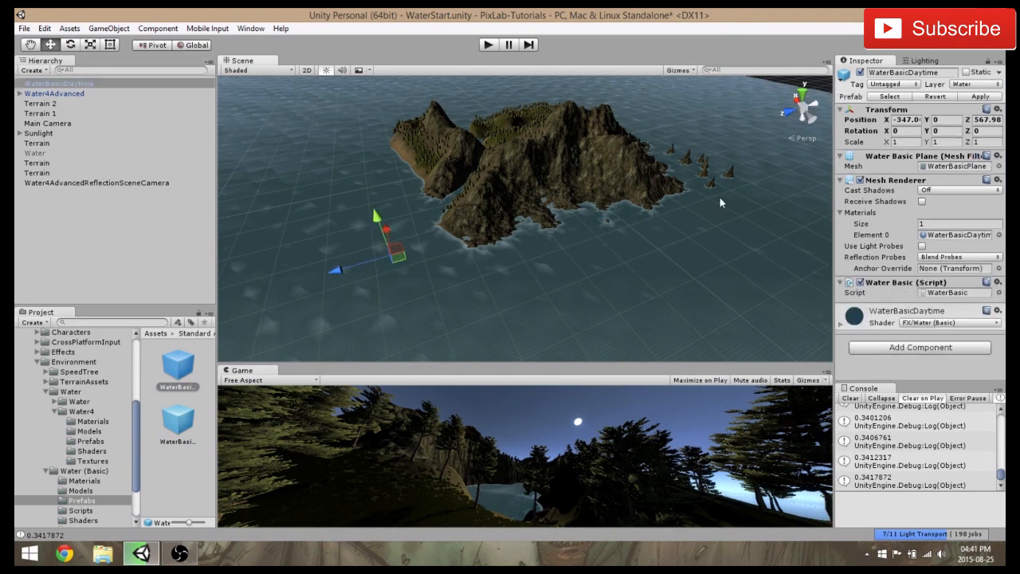
# Set the WaterBasicDaytime object's X and Z position to 0
pyautogui.click(915, 120)
pyautogui.write('0')
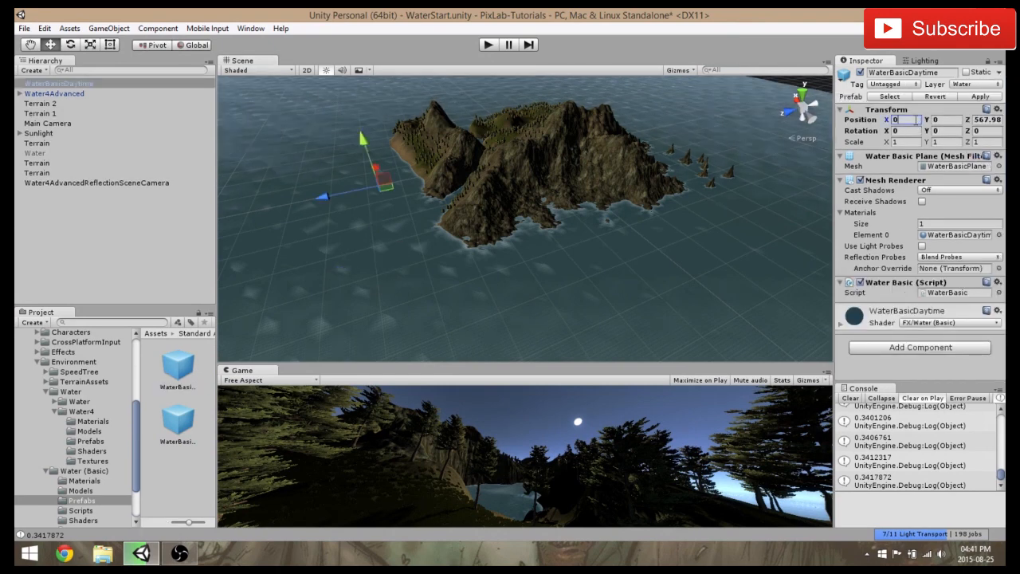
pyautogui.press('Tab')
pyautogui.press('Tab')
pyautogui.write('0')
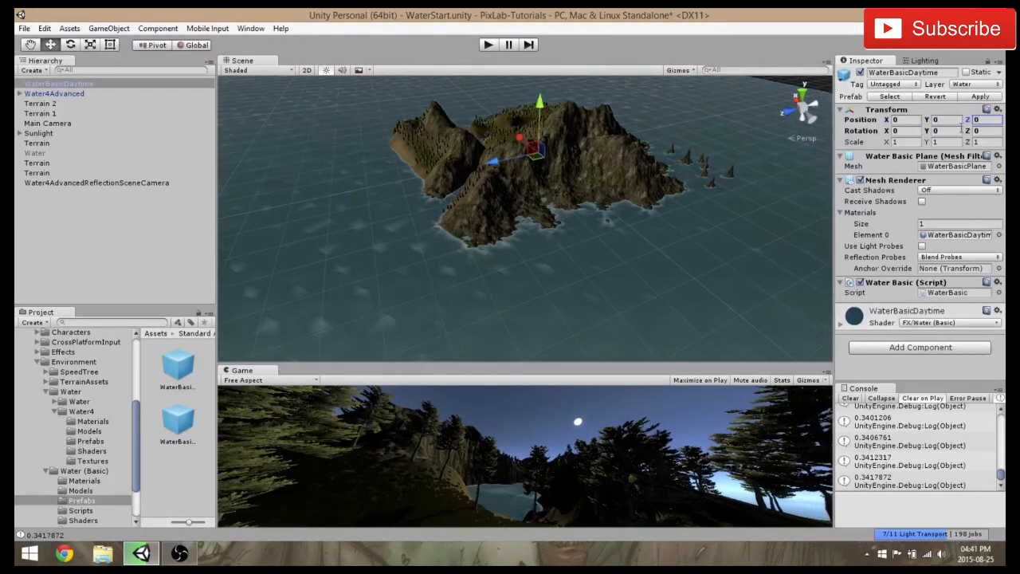
pyautogui.write('5')
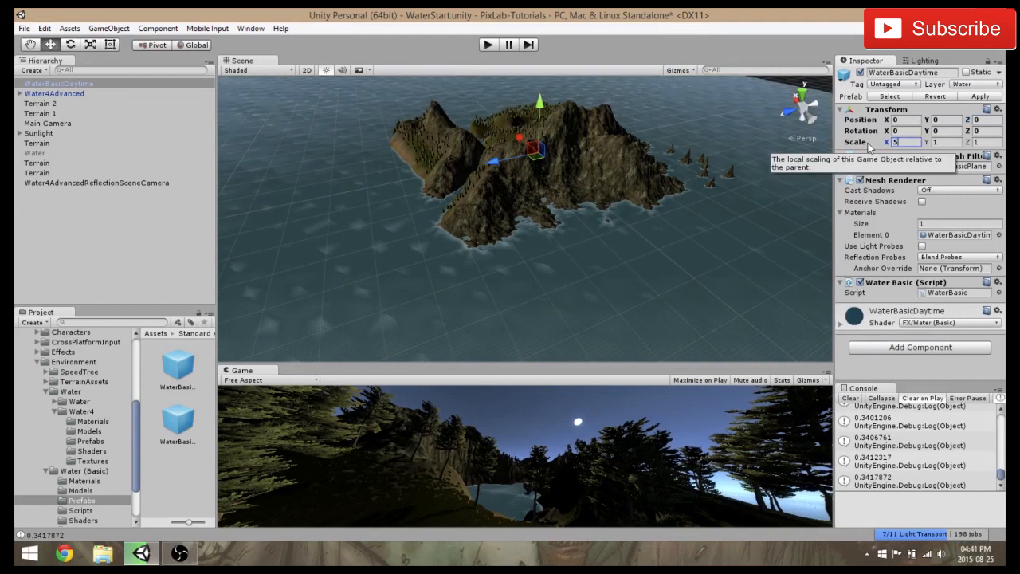
pyautogui.write('0')
# Set the WaterBasicDaytime object's scale to 50 on the X, Y and Z axes
pyautogui.press('Tab')
pyautogui.write('50')
pyautogui.press('Tab')
pyautogui.write('50')
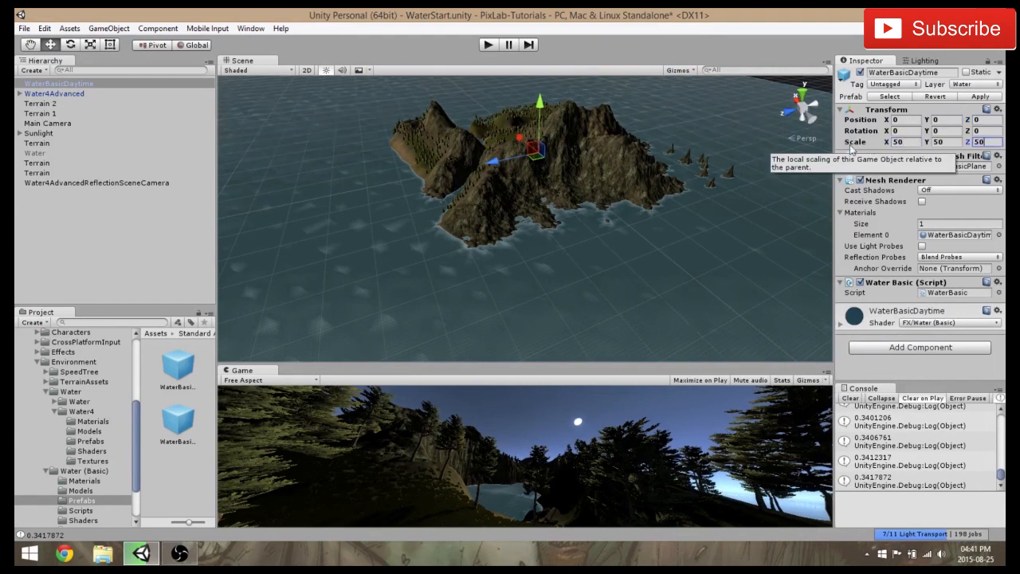
# Deactivate the Water4Advanced object and set WaterBasicDaytime's scale to 500 on all three axes
pyautogui.click(52, 93)
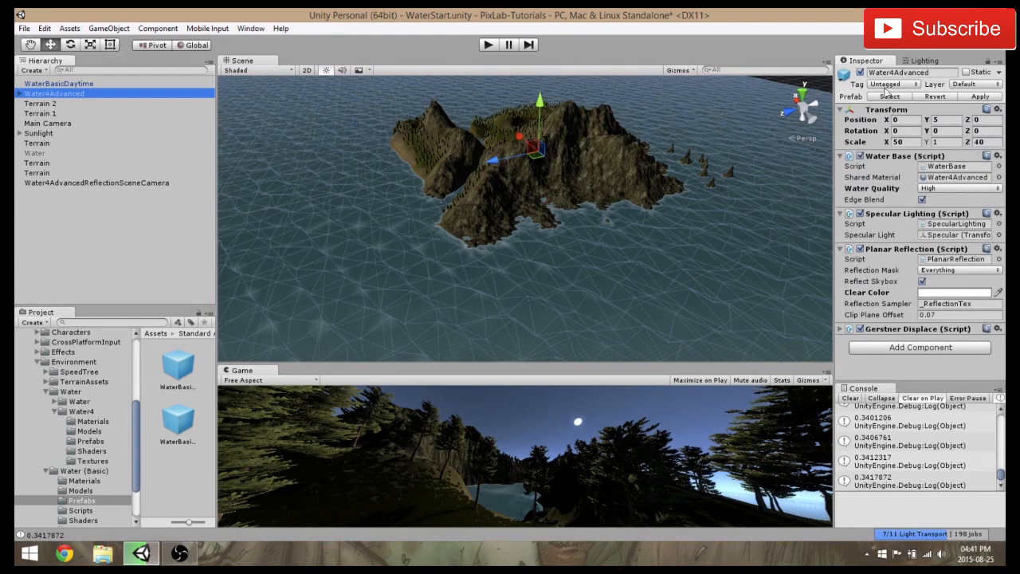
pyautogui.click(859, 72)
pyautogui.click(32, 83)
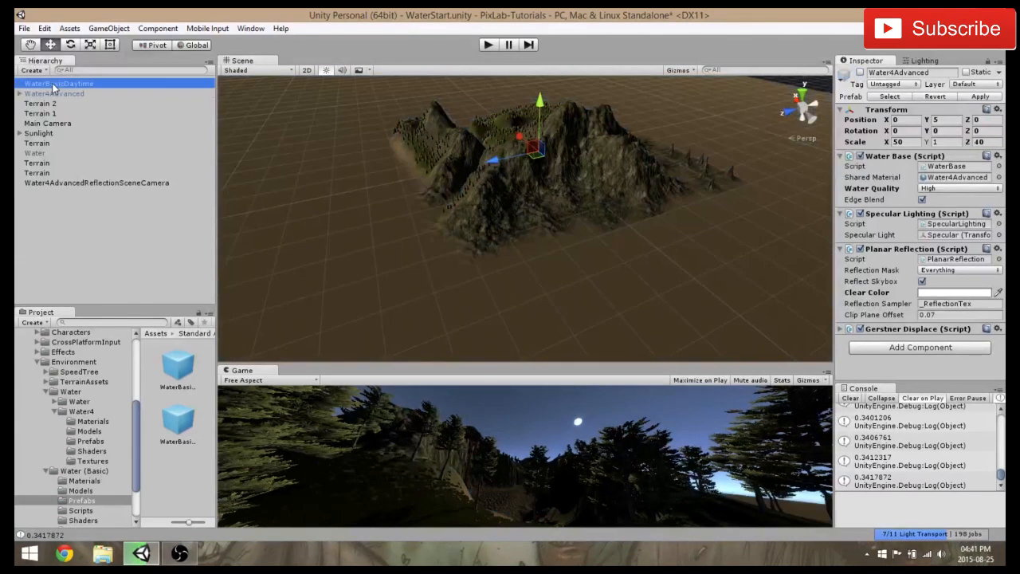
pyautogui.click(914, 141)
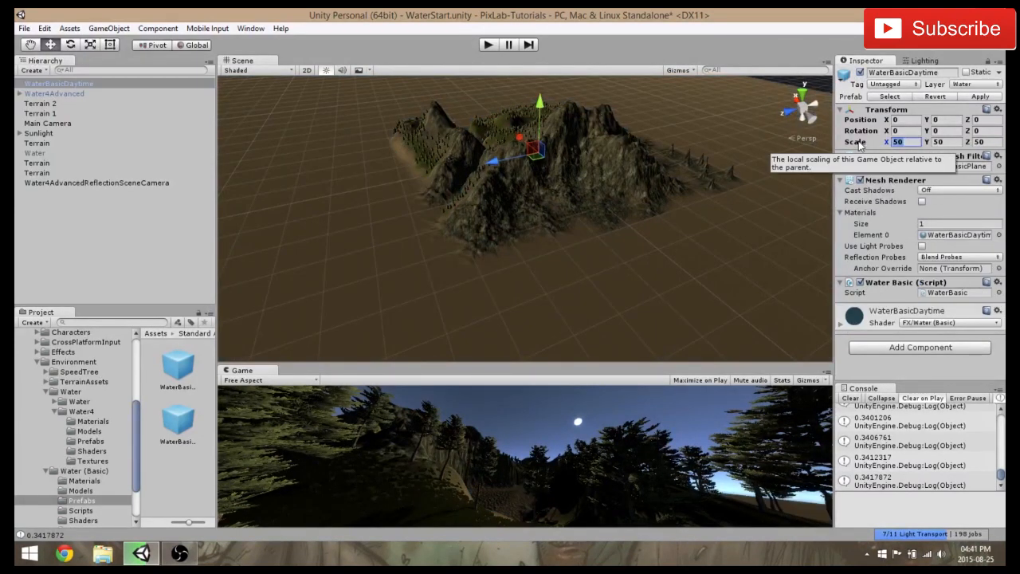
pyautogui.write('5')
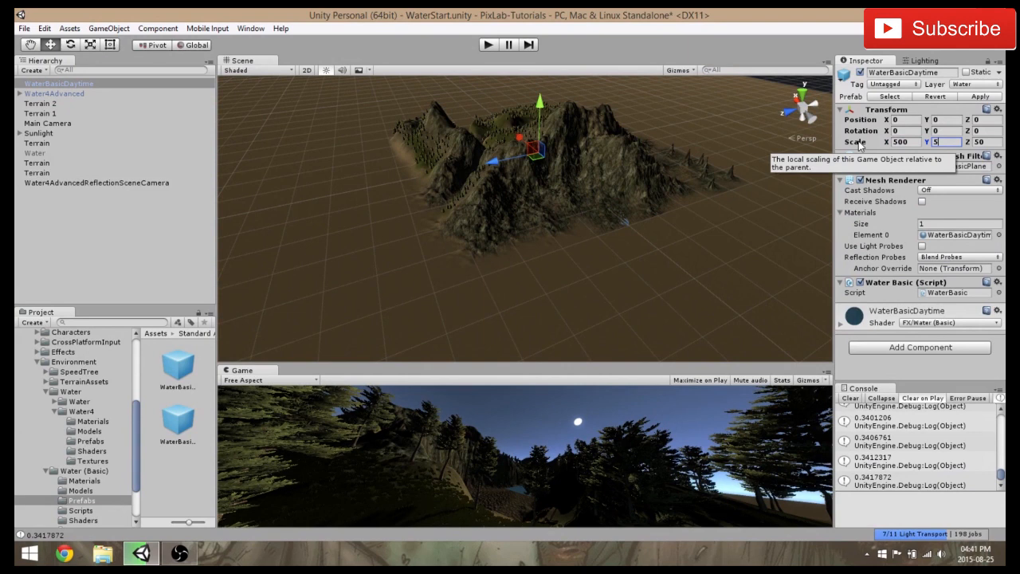
pyautogui.write('00')
pyautogui.press('Tab')
pyautogui.write('500')
# Set the WaterBasicDaytime object's scale to 1000 on all three axes and raise it to a Y position of 25
pyautogui.click(904, 142)
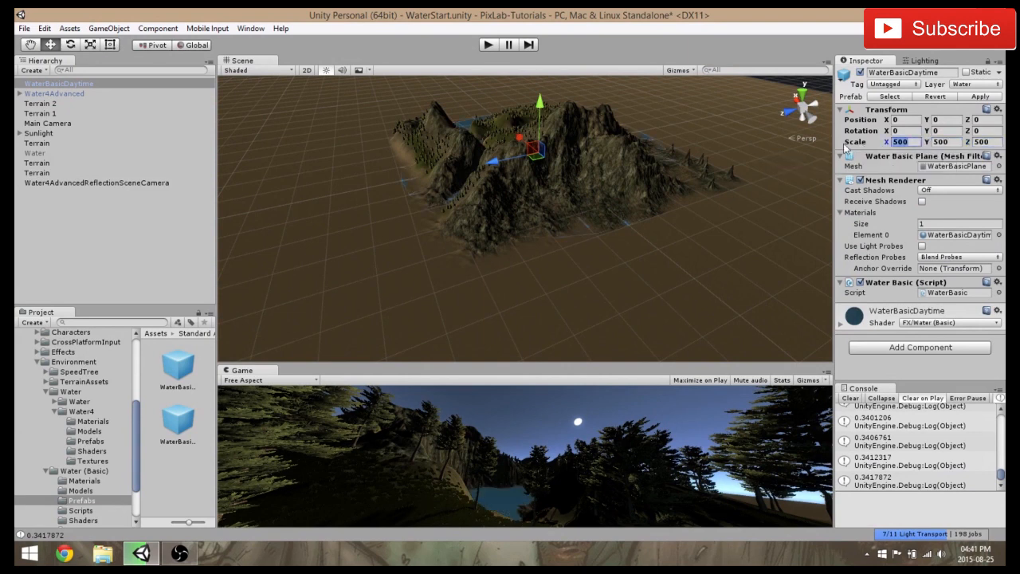
pyautogui.write('100')
pyautogui.press('Tab')
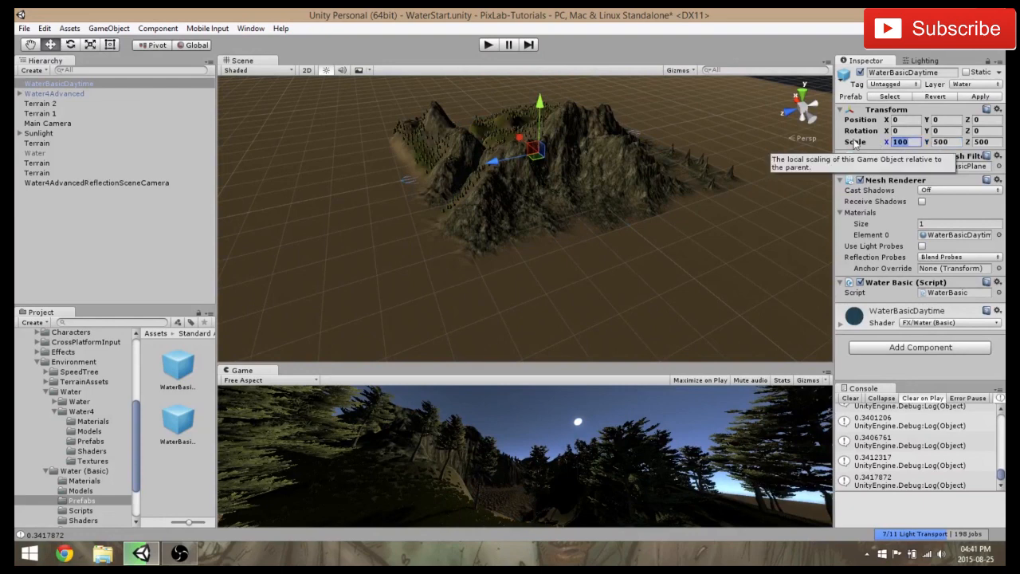
pyautogui.write('0')
pyautogui.press('Tab')
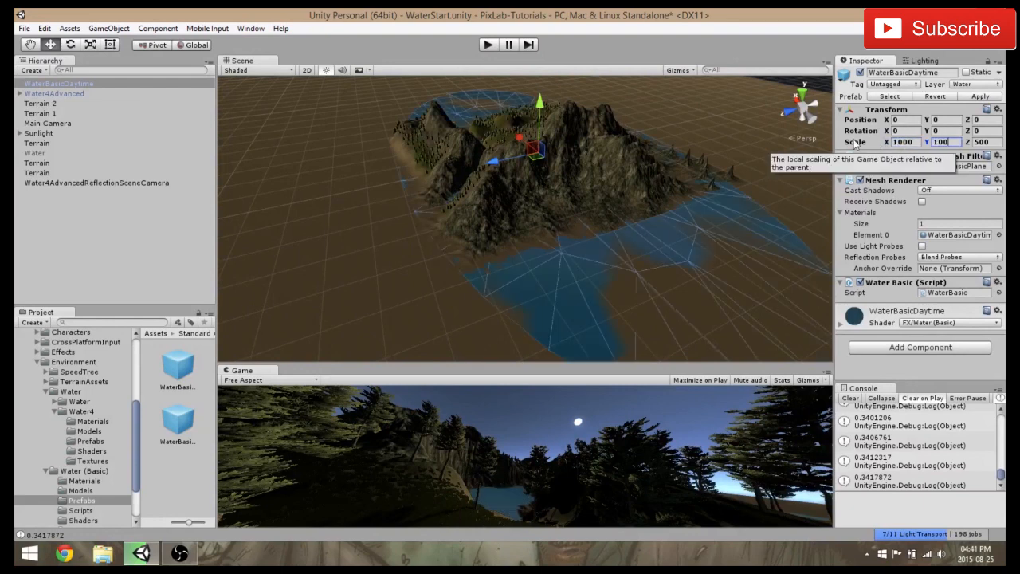
pyautogui.write('1000')
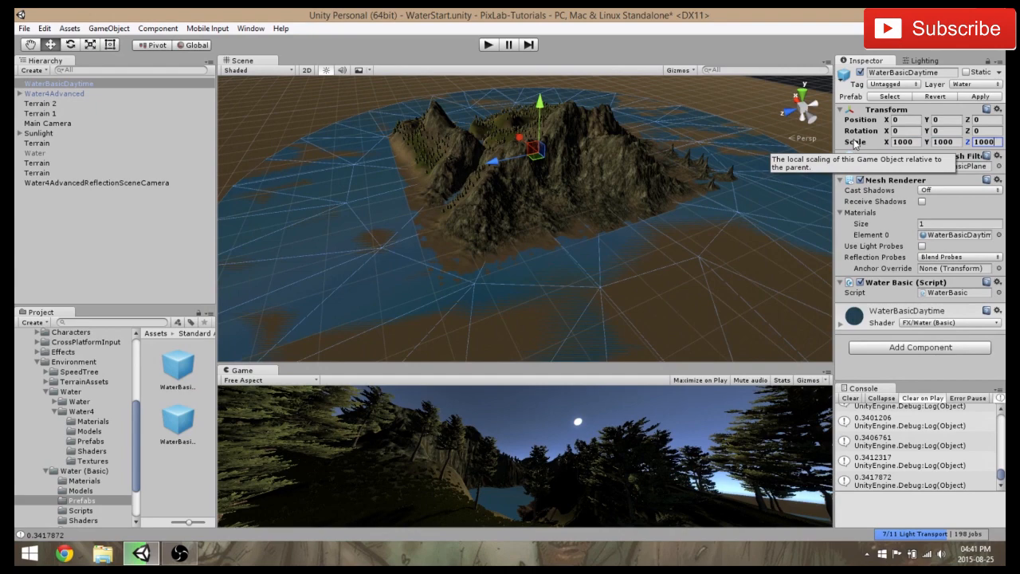
pyautogui.moveTo(547, 113); pyautogui.dragTo(543, 104)
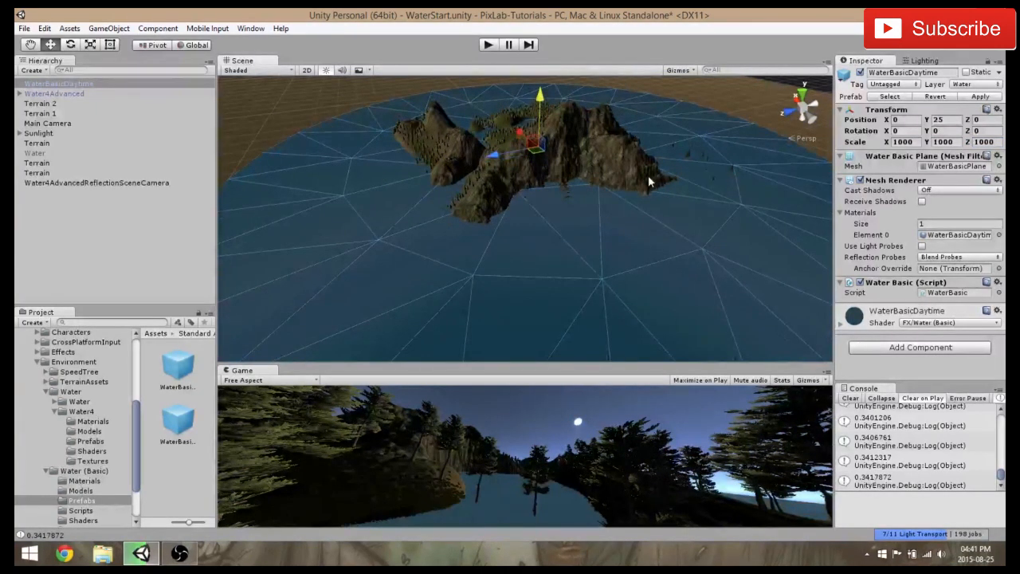
# Examine how the basic water meets the island's rocky shoreline, up close and from a distance
pyautogui.moveTo(650, 181); pyautogui.dragTo(537, 146, button='right')
pyautogui.scroll(3, 512, 132)
pyautogui.scroll(3, 513, 132)
pyautogui.moveTo(528, 178); pyautogui.dragTo(551, 218, button='middle')
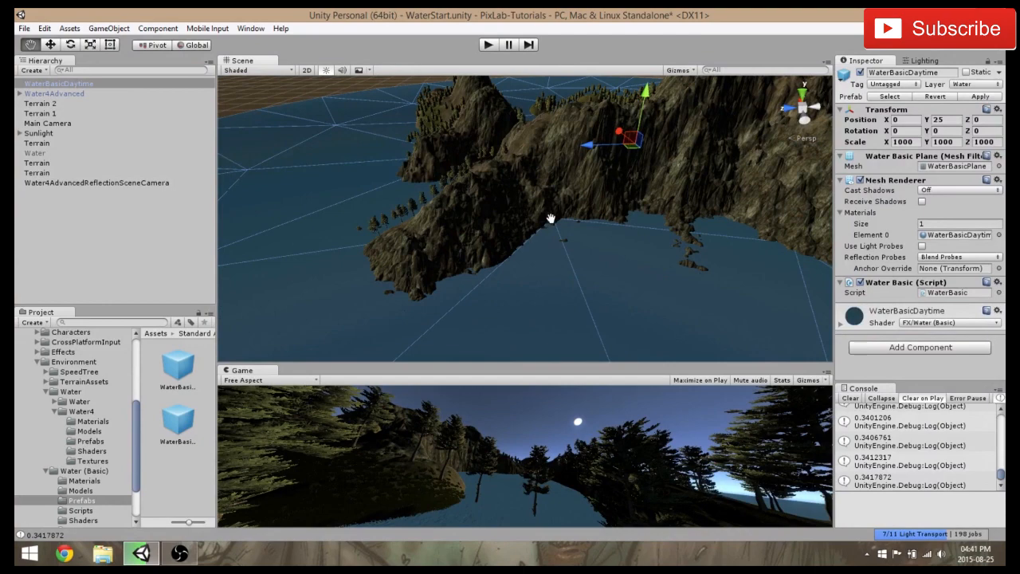
pyautogui.moveTo(551, 219); pyautogui.dragTo(522, 212, button='middle')
pyautogui.scroll(5, 523, 205)
pyautogui.scroll(-3, 532, 202)
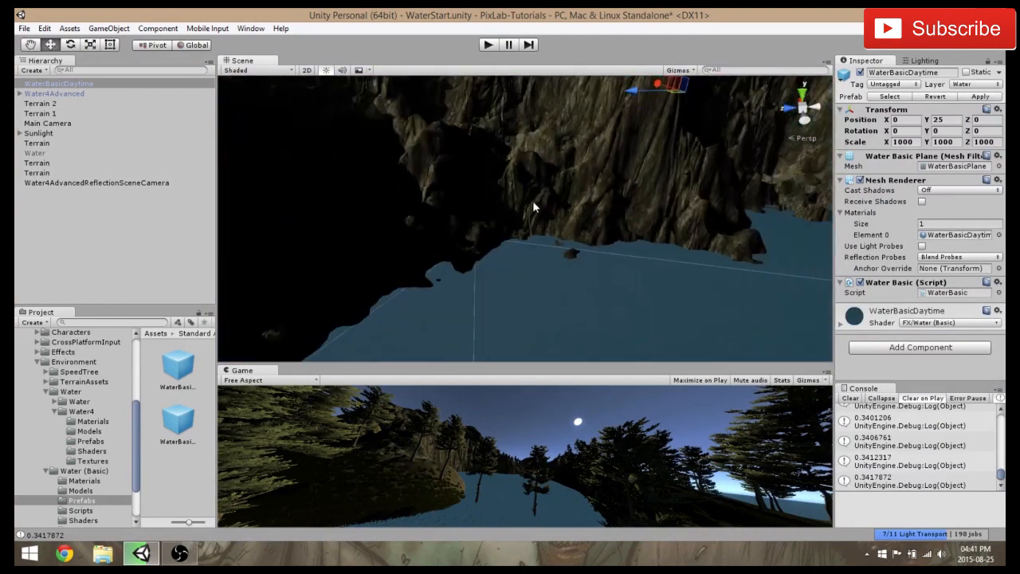
pyautogui.scroll(-5, 532, 200)
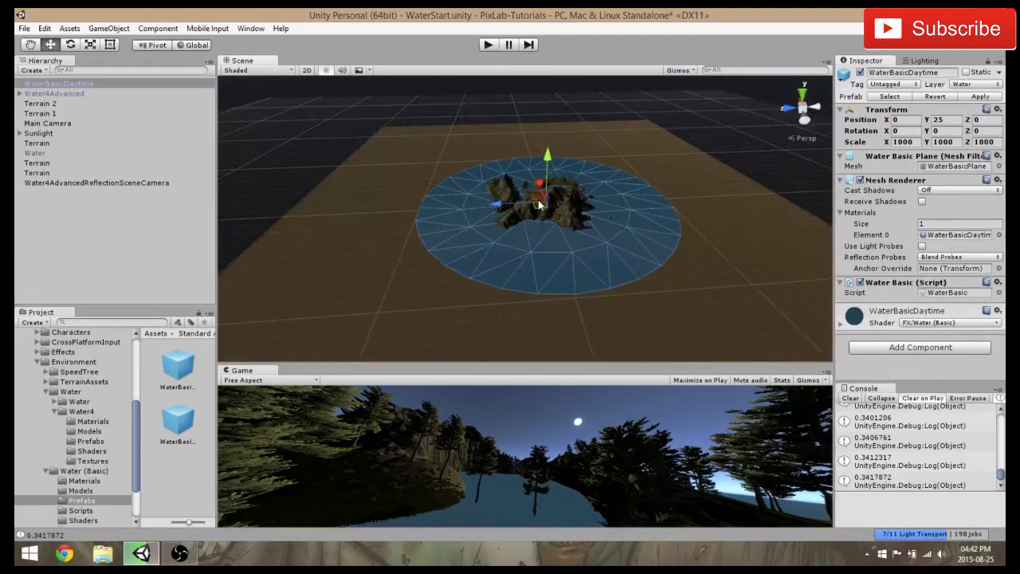
# Delete the WaterBasicDaytime object, reactivate Water4Advanced, and clear the selection
pyautogui.press('Delete')
pyautogui.click(64, 83)
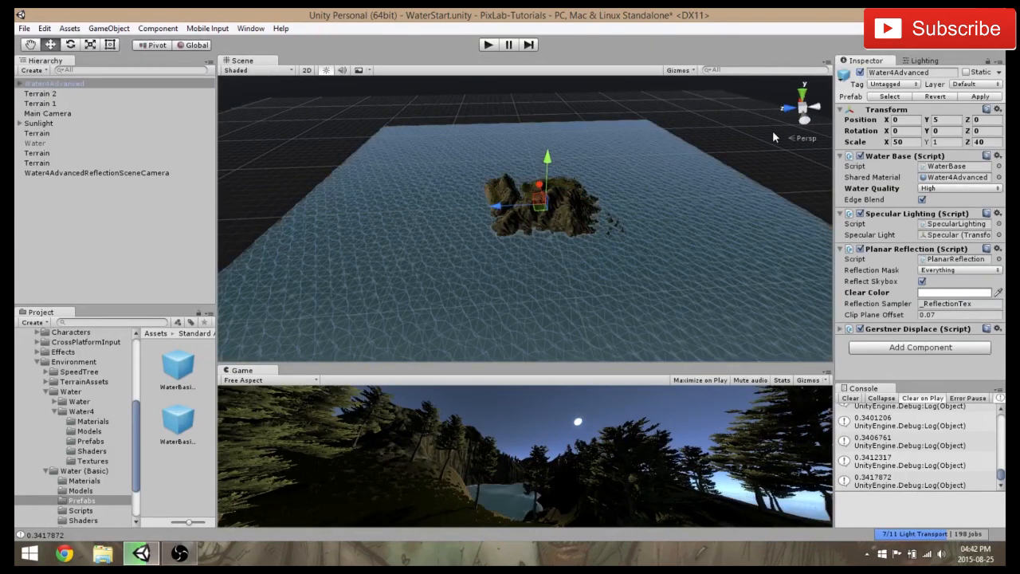
pyautogui.click(772, 137)
# Examine the Water4Advanced surface around the island and its foam along the cliffs and coves
pyautogui.keyDown('alt'); pyautogui.moveTo(711, 192); pyautogui.dragTo(630, 182); pyautogui.keyUp('alt')
pyautogui.moveTo(612, 167); pyautogui.dragTo(321, 114, button='middle')
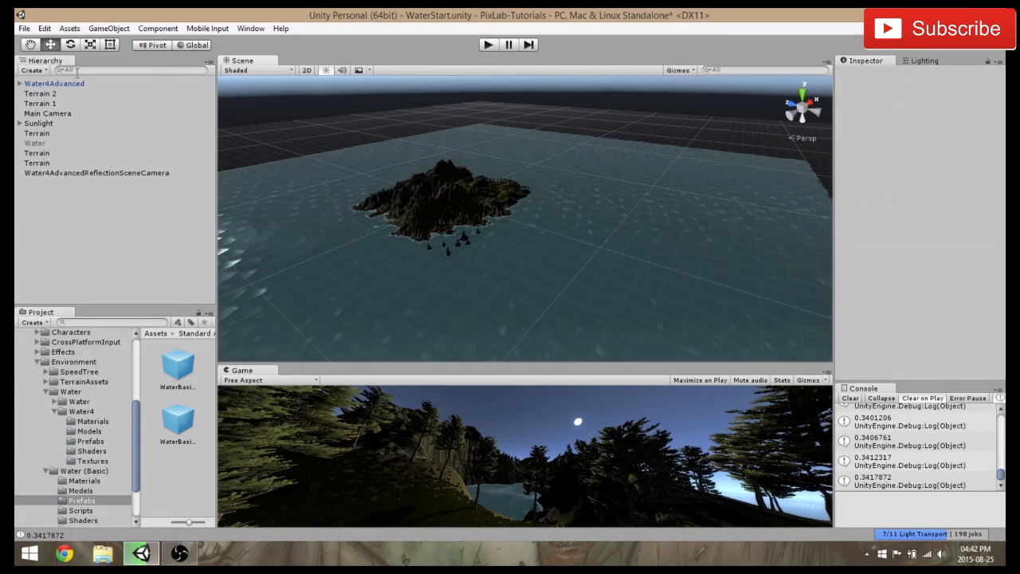
pyautogui.moveTo(375, 153); pyautogui.dragTo(479, 170, button='middle')
pyautogui.scroll(4, 424, 144)
pyautogui.scroll(2, 488, 173)
pyautogui.scroll(-2, 488, 177)
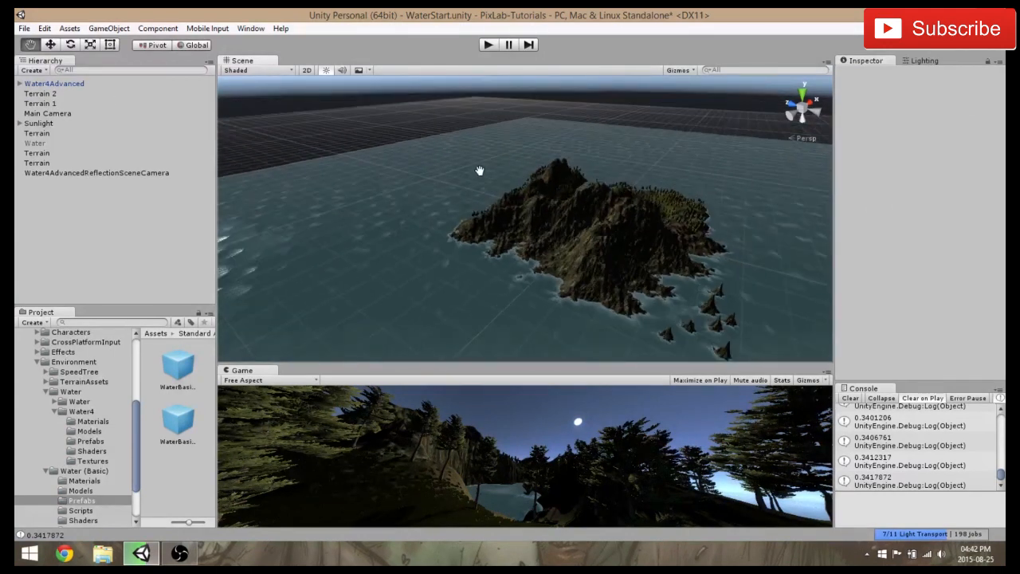
pyautogui.keyDown('alt'); pyautogui.moveTo(479, 170); pyautogui.dragTo(538, 260); pyautogui.keyUp('alt')
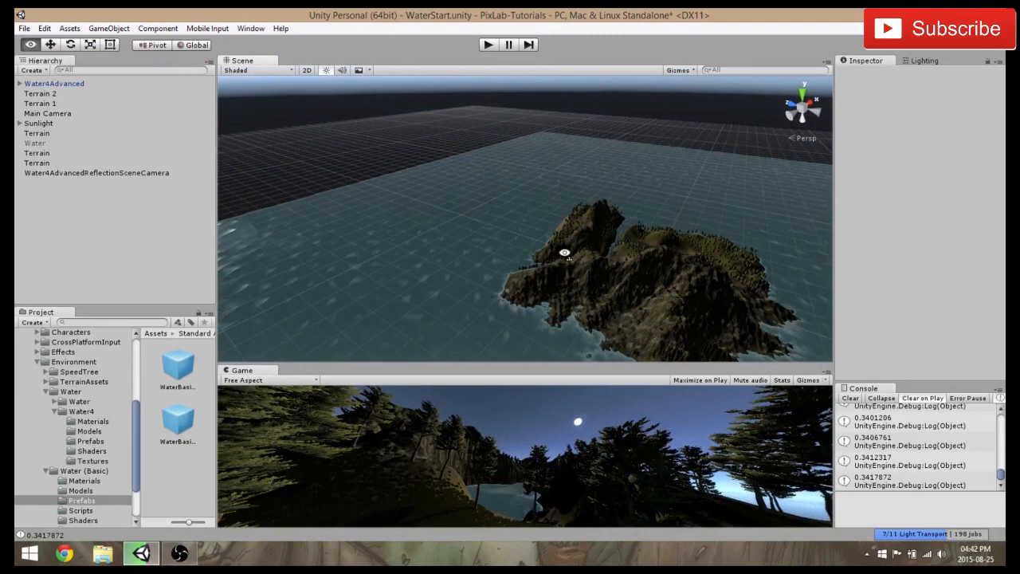
pyautogui.moveTo(564, 253); pyautogui.dragTo(392, 294, button='right')
pyautogui.scroll(4, 391, 294)
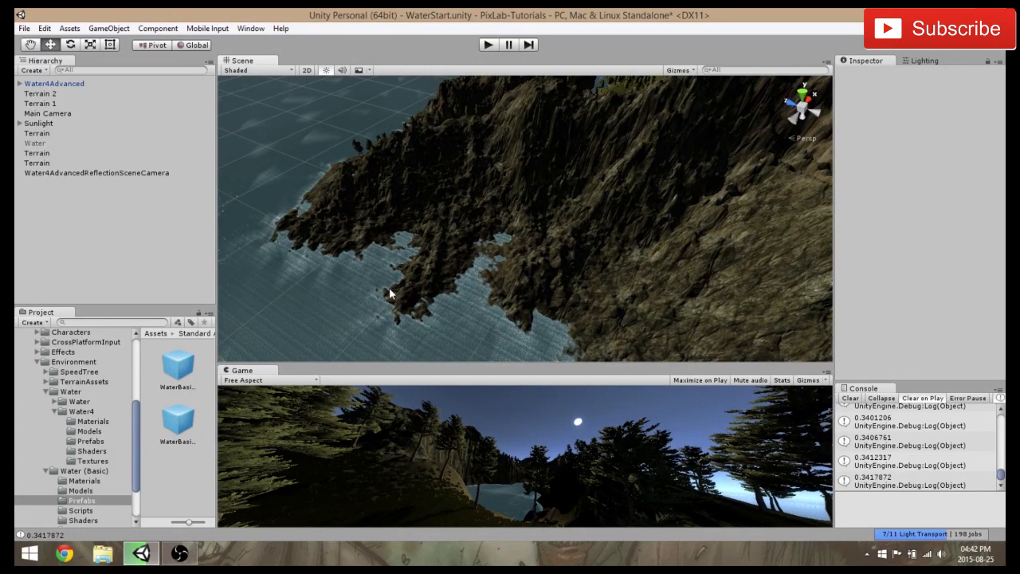
pyautogui.moveTo(422, 239); pyautogui.dragTo(474, 208, button='right')
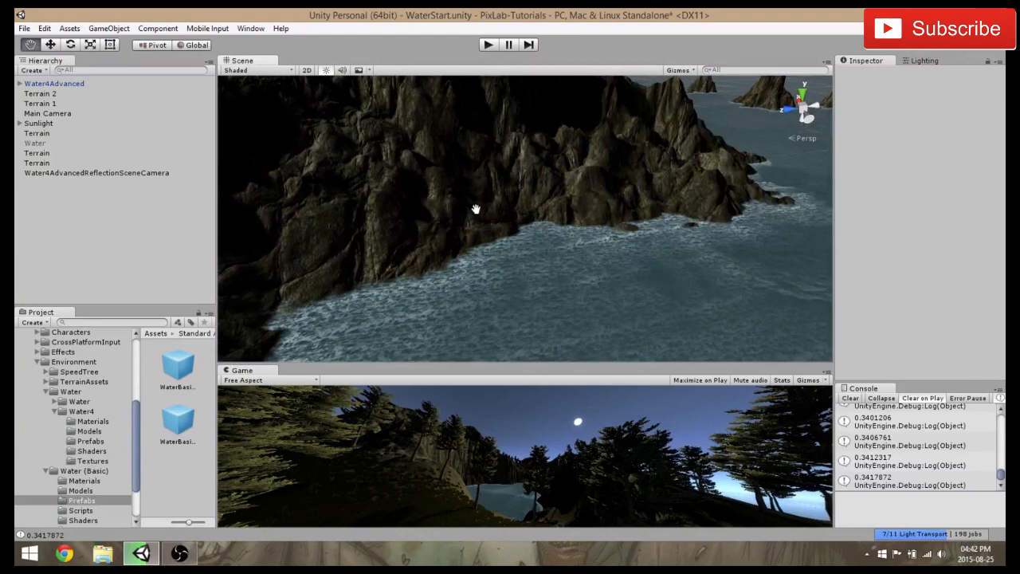
pyautogui.moveTo(476, 209); pyautogui.dragTo(440, 230, button='middle')
pyautogui.moveTo(370, 265); pyautogui.dragTo(482, 244, button='middle')
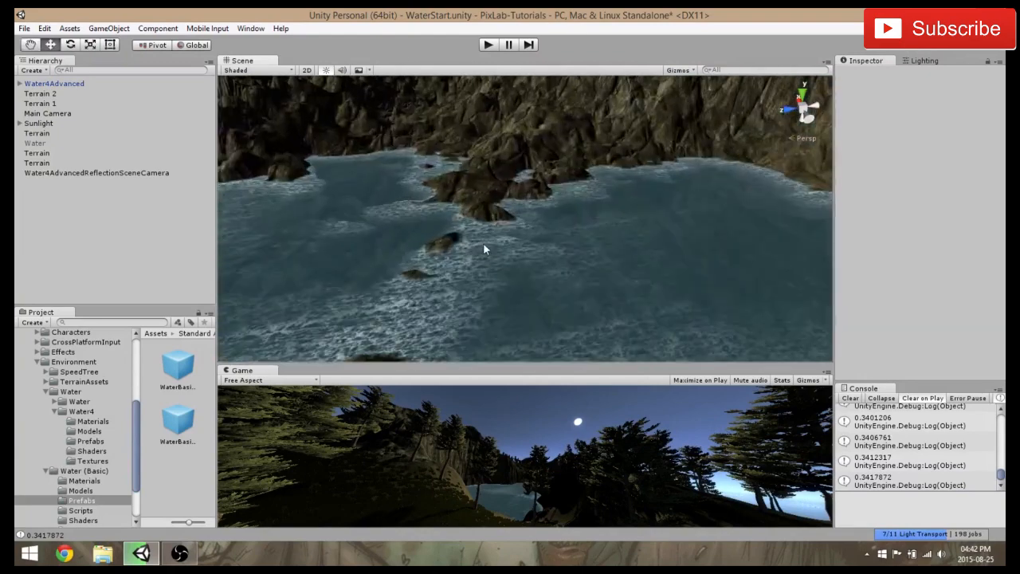
pyautogui.scroll(-3, 483, 243)
pyautogui.moveTo(422, 255); pyautogui.dragTo(474, 251, button='middle')
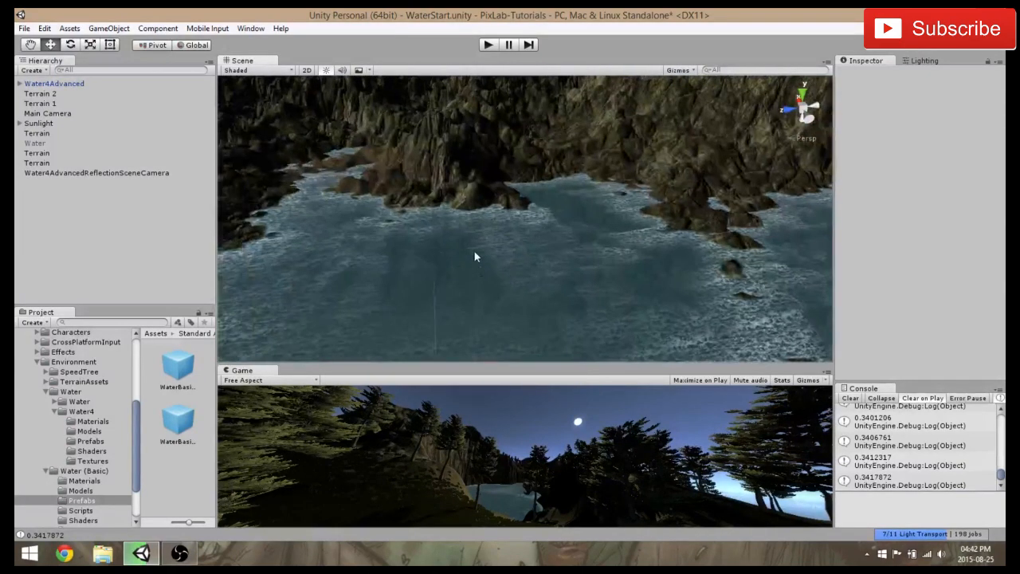
# Run the scene in play mode and examine the moving water and foam along the rocky coast
pyautogui.click(488, 46)
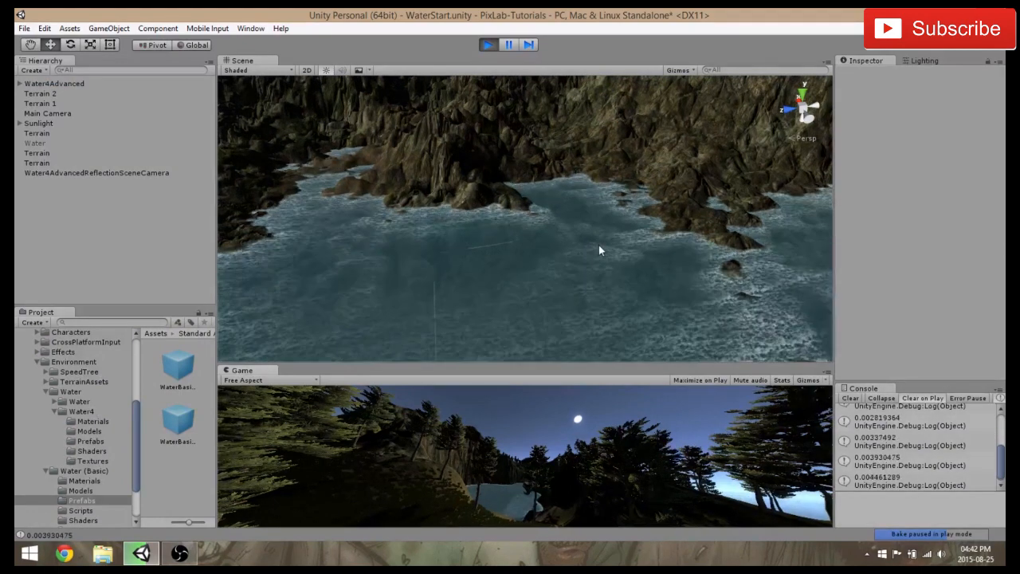
pyautogui.scroll(-5, 603, 314)
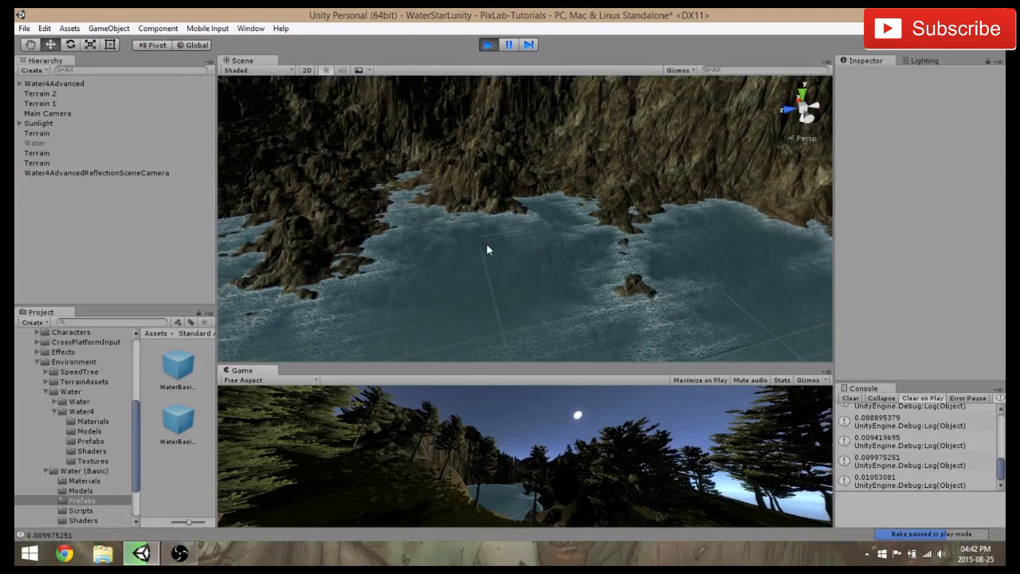
pyautogui.scroll(-3, 486, 243)
pyautogui.moveTo(487, 242); pyautogui.dragTo(629, 245, button='middle')
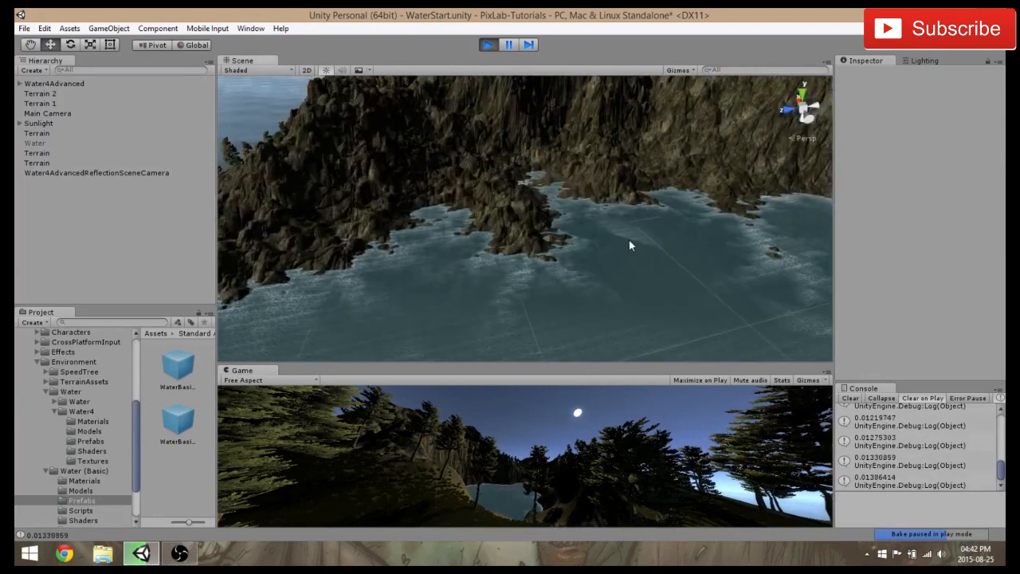
pyautogui.scroll(-3, 412, 249)
pyautogui.moveTo(447, 258); pyautogui.dragTo(609, 253, button='right')
pyautogui.moveTo(426, 258); pyautogui.dragTo(731, 248, button='middle')
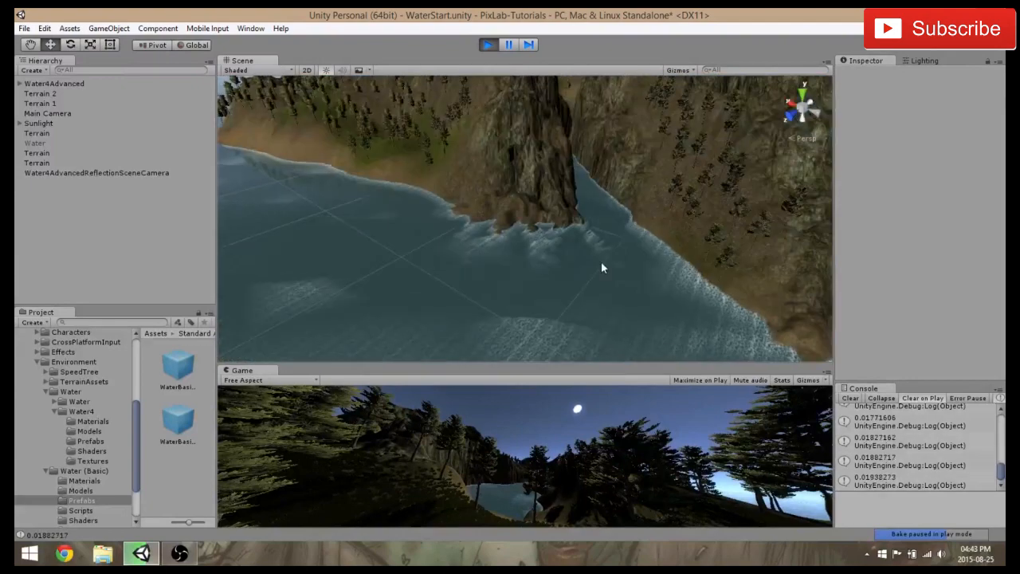
# Examine the running water in the narrow gorge and the inland channels between the hills
pyautogui.scroll(-3, 530, 246)
pyautogui.scroll(6, 530, 243)
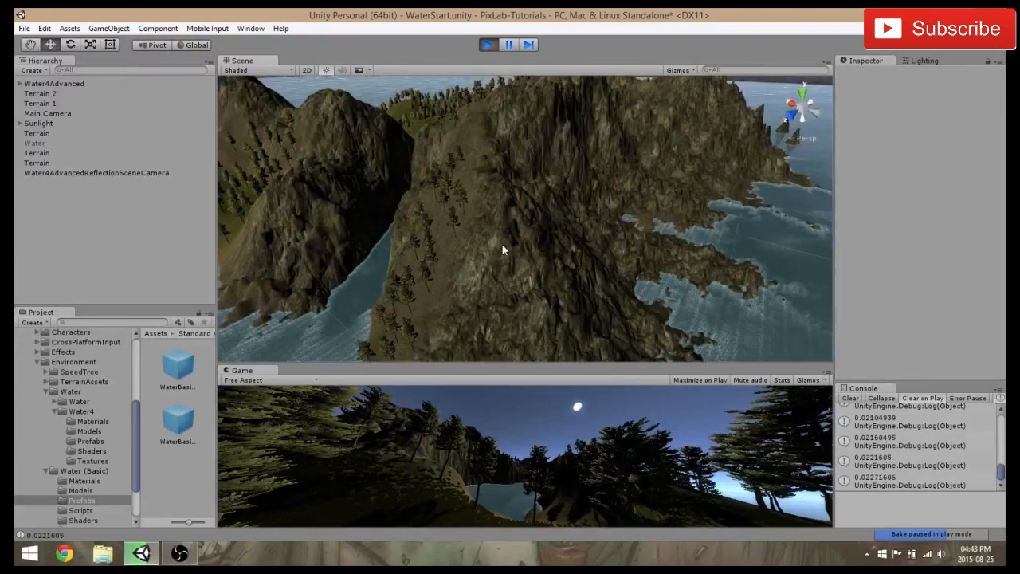
pyautogui.scroll(-5, 572, 304)
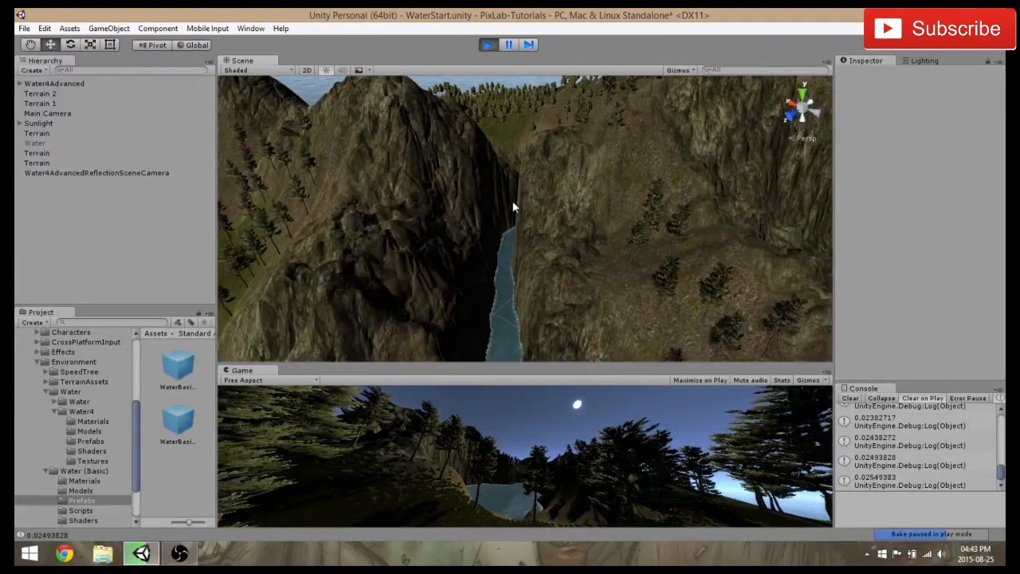
pyautogui.scroll(3, 514, 209)
pyautogui.moveTo(542, 300); pyautogui.dragTo(484, 172, button='middle')
pyautogui.moveTo(544, 361); pyautogui.dragTo(544, 360, button='middle')
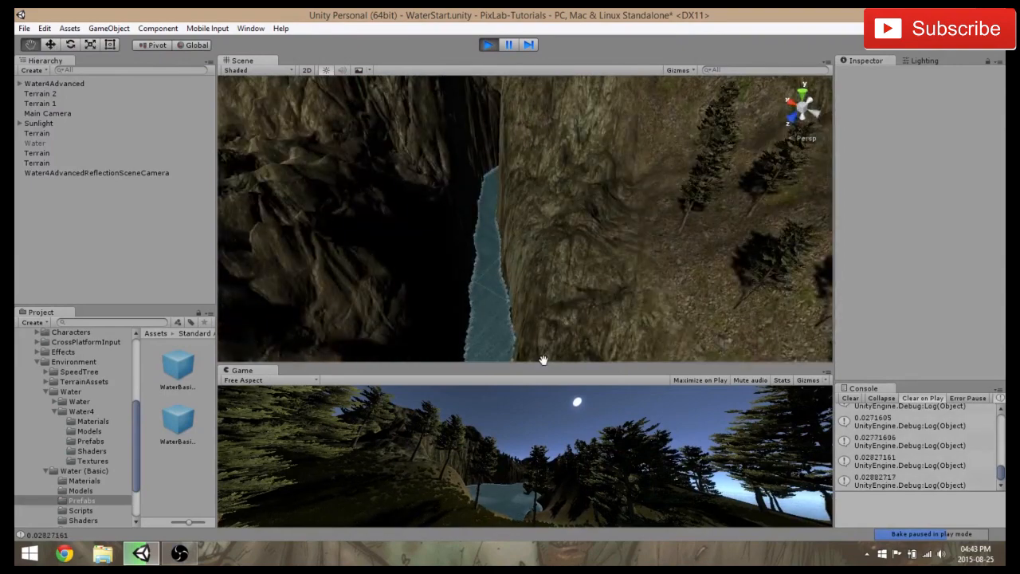
pyautogui.scroll(-5, 510, 250)
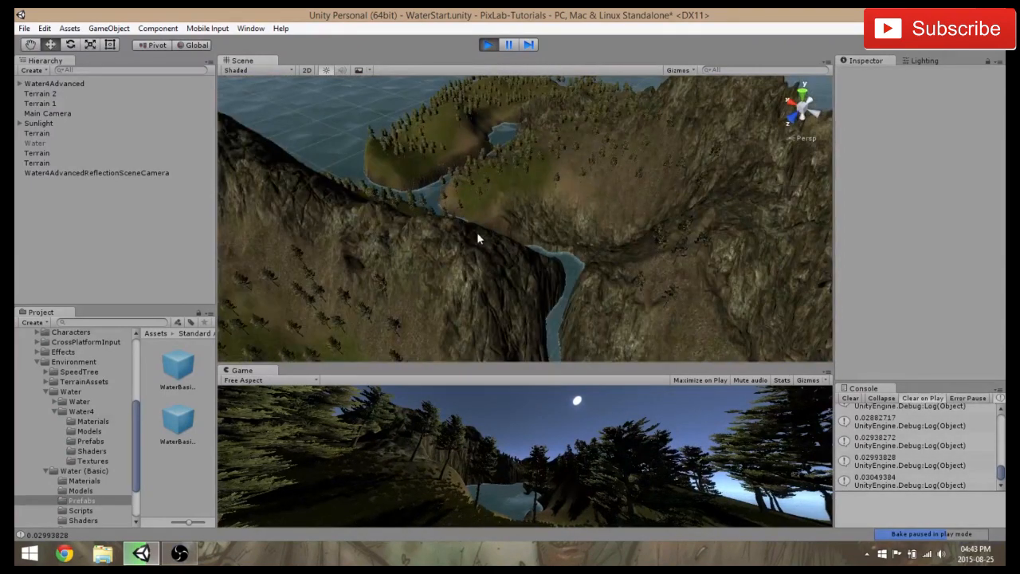
pyautogui.scroll(1, 578, 272)
pyautogui.moveTo(577, 273); pyautogui.dragTo(674, 284, button='middle')
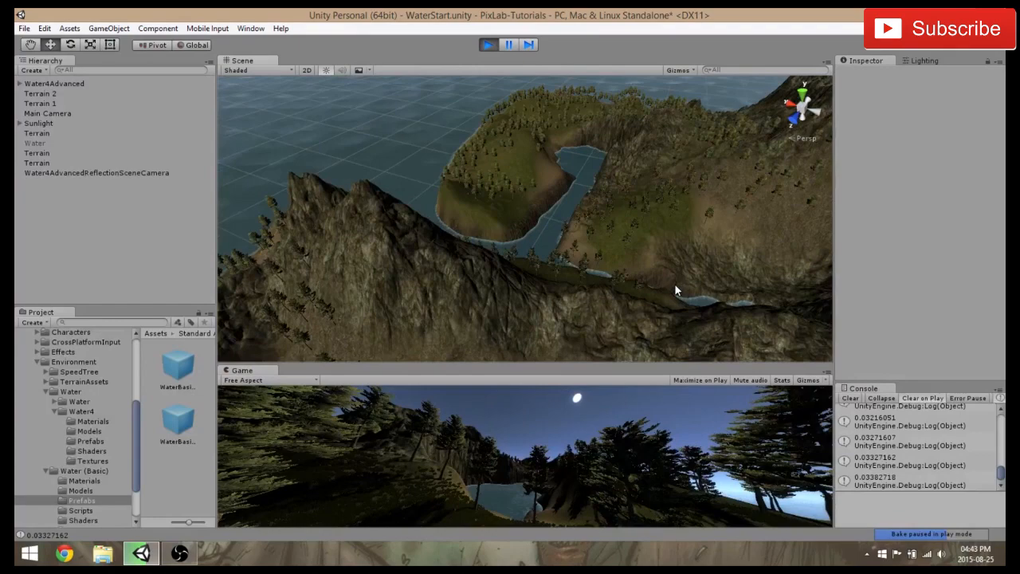
pyautogui.scroll(1, 674, 284)
pyautogui.moveTo(596, 237); pyautogui.dragTo(721, 244, button='right')
pyautogui.moveTo(340, 288); pyautogui.dragTo(349, 313, button='middle')
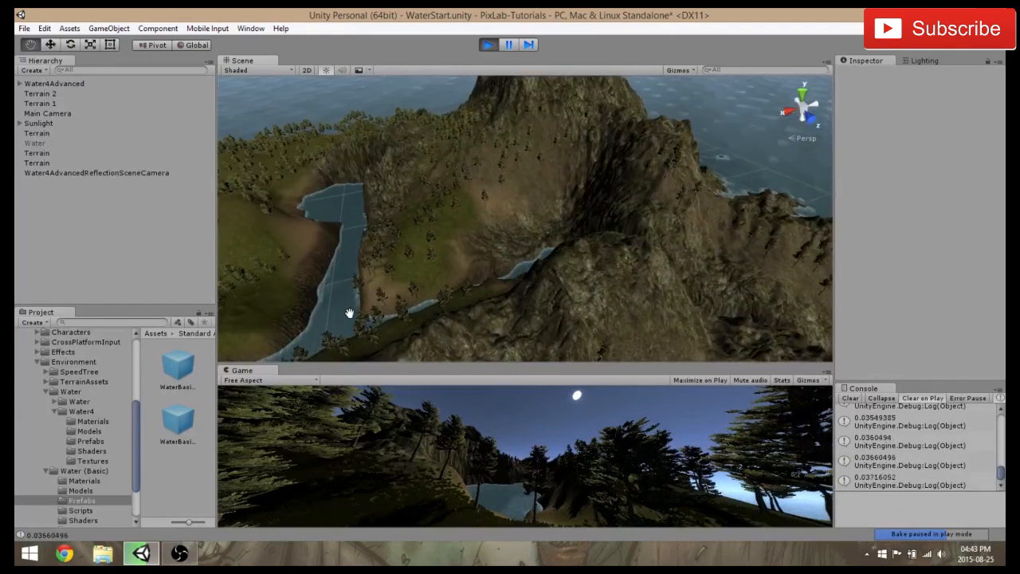
# Examine the running water from low viewpoints around the bay, the wooded slopes and the open sea
pyautogui.moveTo(291, 312); pyautogui.dragTo(561, 235, button='right')
pyautogui.moveTo(561, 238); pyautogui.dragTo(768, 262, button='middle')
pyautogui.moveTo(560, 311); pyautogui.dragTo(572, 283, button='right')
pyautogui.moveTo(669, 306); pyautogui.dragTo(537, 273, button='right')
pyautogui.moveTo(535, 271); pyautogui.dragTo(500, 248, button='middle')
pyautogui.scroll(3, 508, 245)
pyautogui.moveTo(552, 258); pyautogui.dragTo(613, 287, button='right')
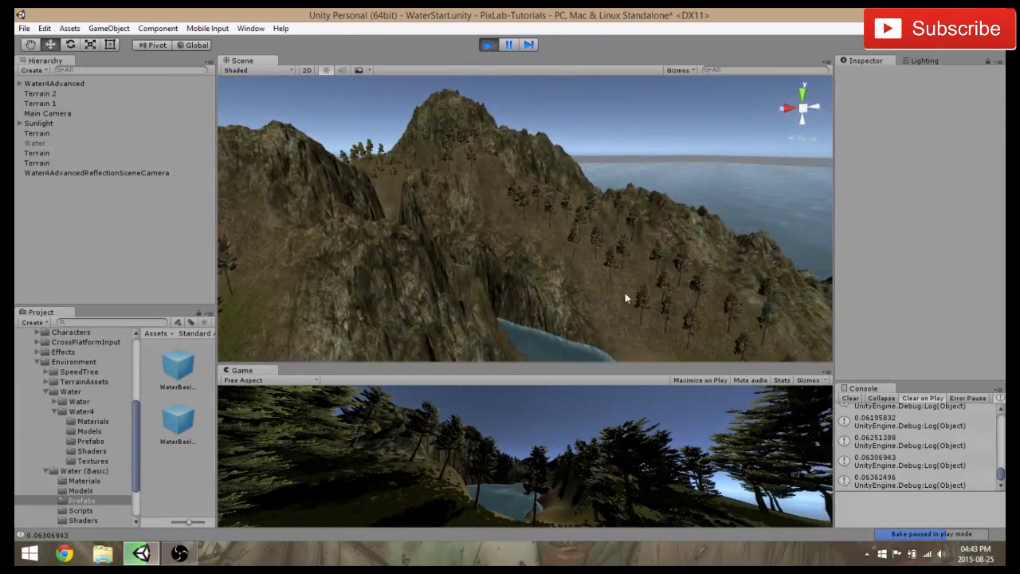
pyautogui.moveTo(603, 272)
pyautogui.mouseDown(button='middle')
pyautogui.moveTo(547, 250)
pyautogui.moveTo(570, 264)
pyautogui.moveTo(604, 252)
pyautogui.mouseUp(button='middle')
pyautogui.scroll(3, 509, 269)
pyautogui.scroll(2, 603, 251)
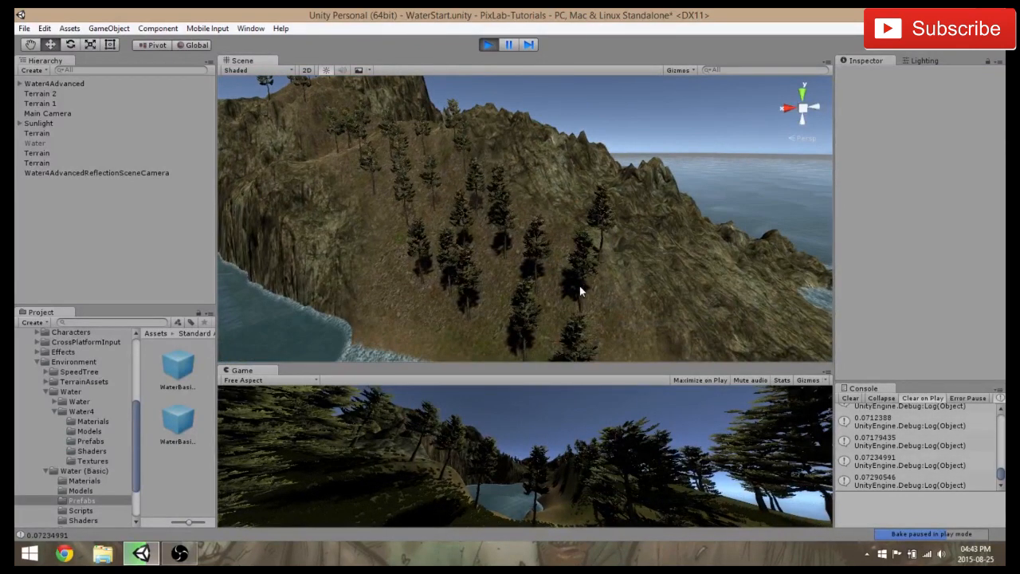
pyautogui.scroll(2, 617, 275)
pyautogui.moveTo(617, 276); pyautogui.dragTo(490, 250, button='middle')
pyautogui.moveTo(490, 250); pyautogui.dragTo(613, 338, button='right')
pyautogui.scroll(-5, 612, 333)
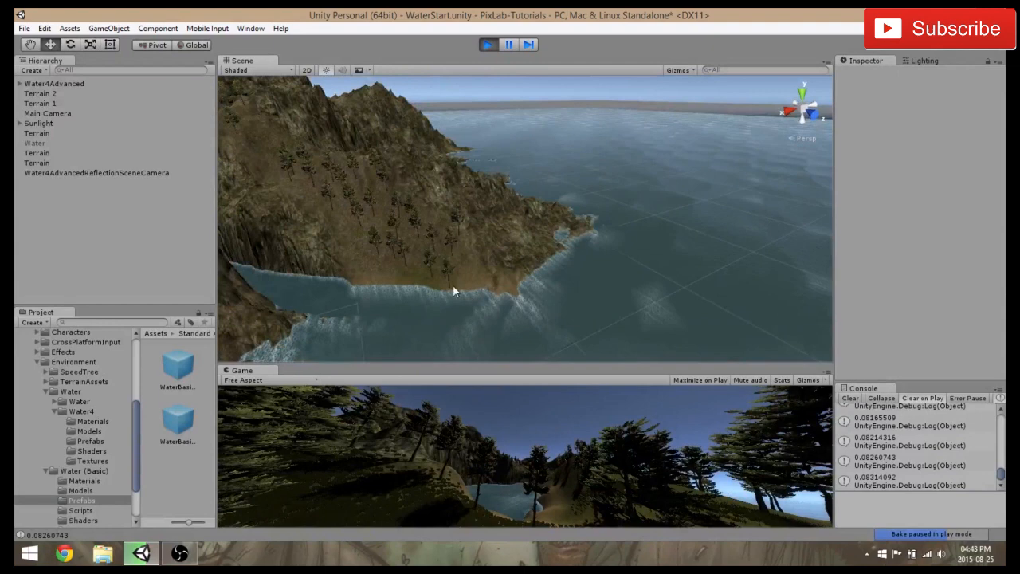
pyautogui.moveTo(736, 225); pyautogui.dragTo(647, 252, button='middle')
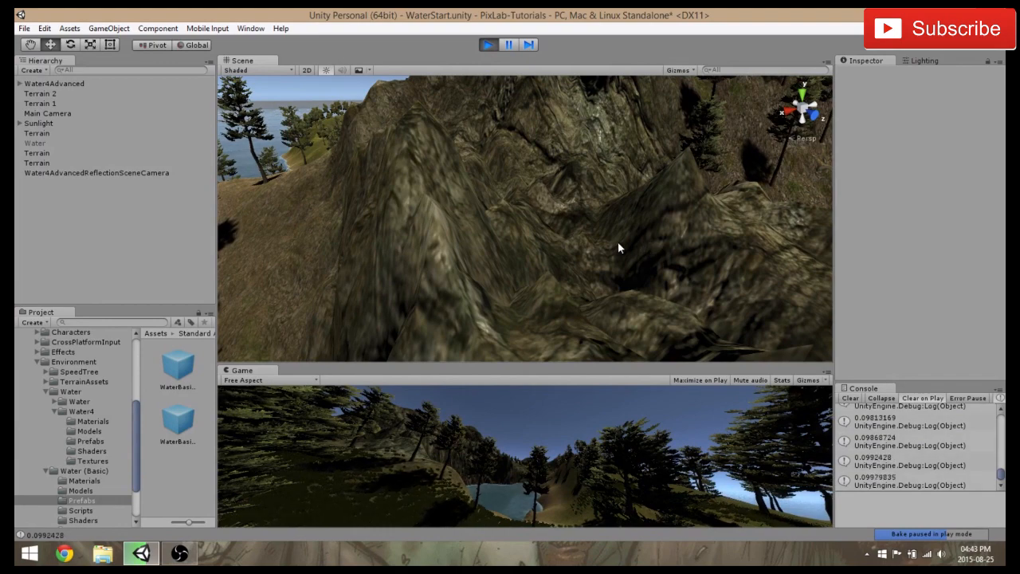
# Frame the island from farther away and enlarge the Game view by shrinking the Scene view above it
pyautogui.scroll(-10, 618, 243)
pyautogui.moveTo(587, 362); pyautogui.dragTo(598, 210)
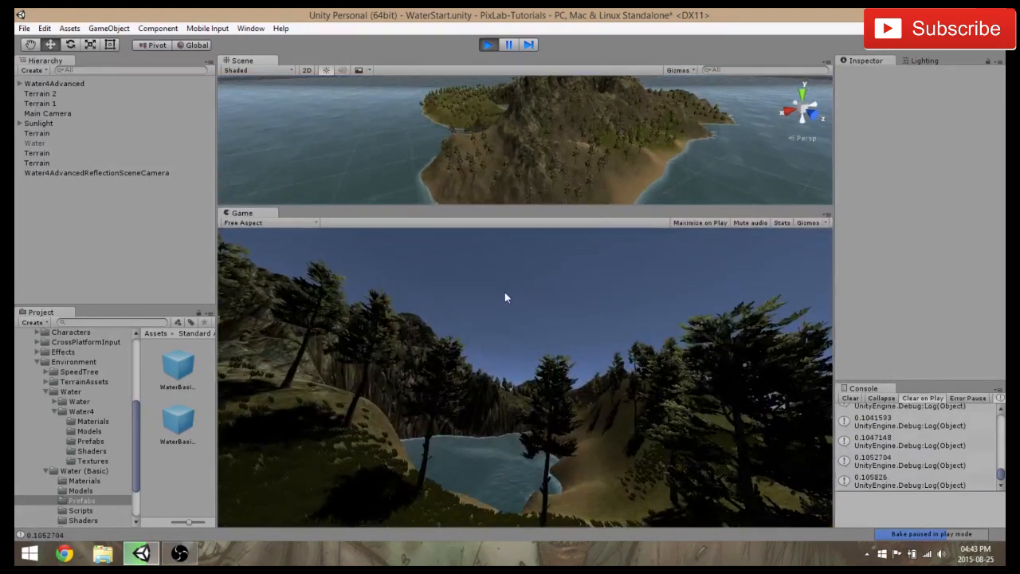